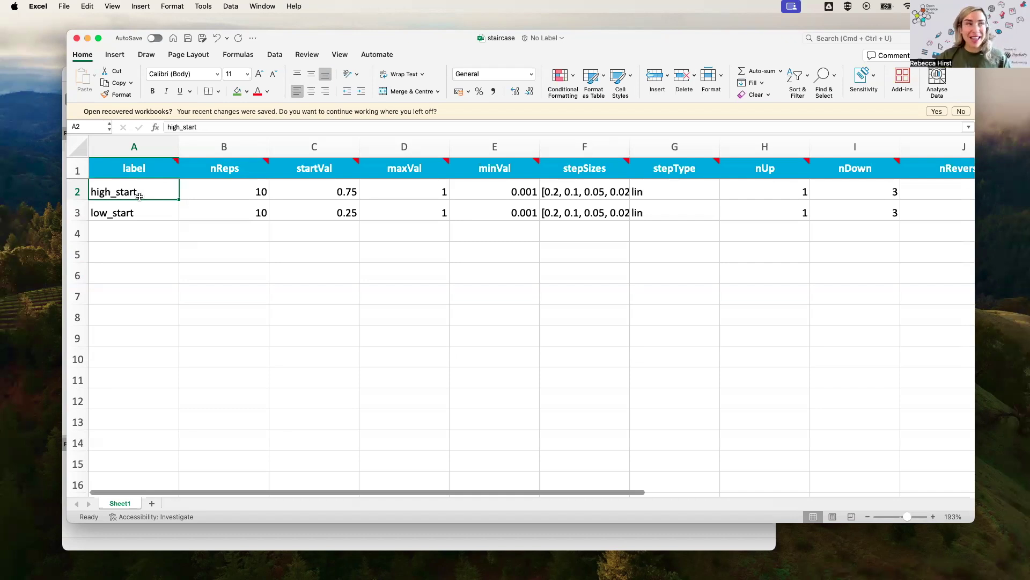
Examine the high_start and low_start rows and the label, nReps and startVal columns of the staircase spreadsheet.
click(79, 191)
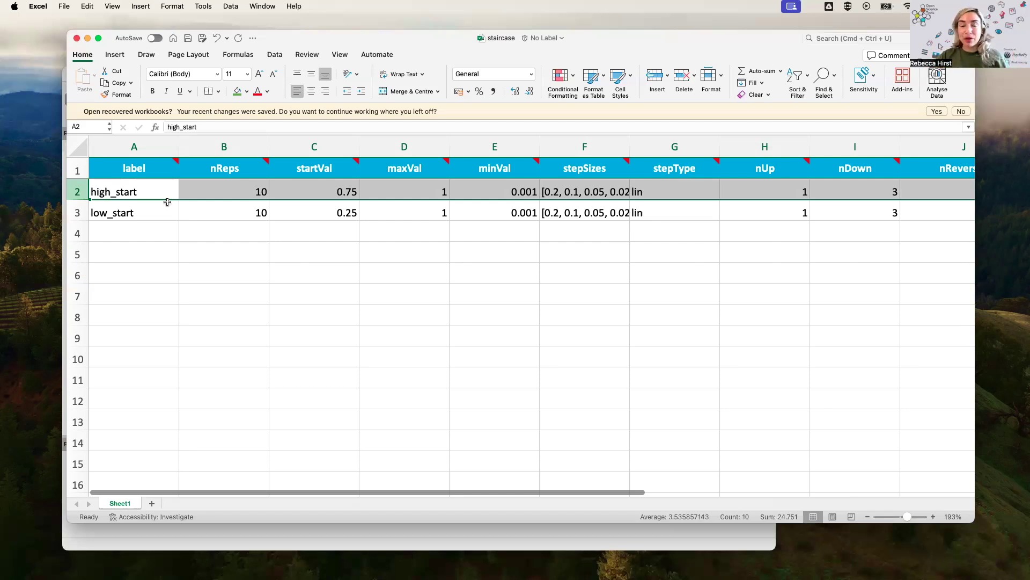
click(101, 214)
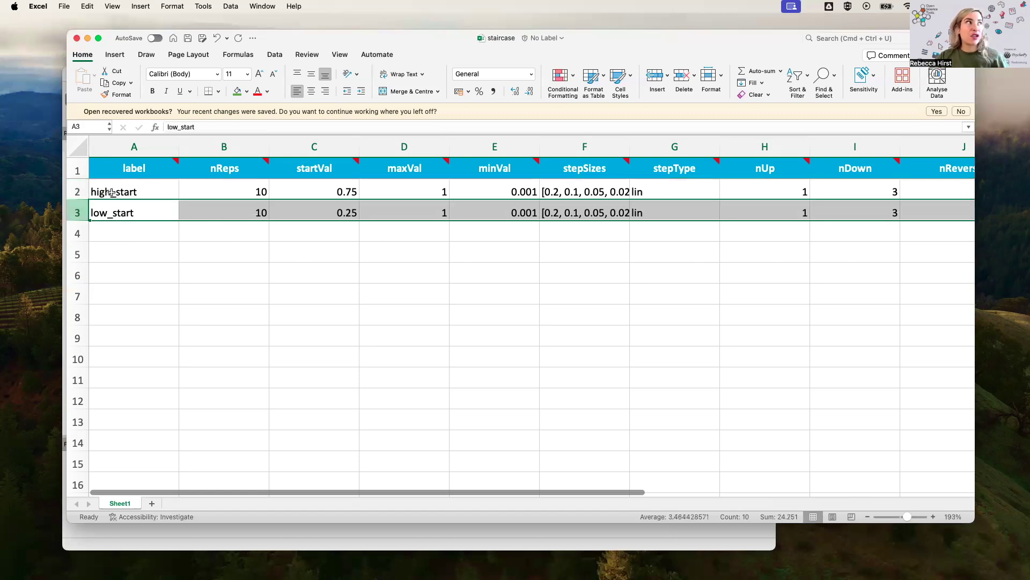
click(112, 193)
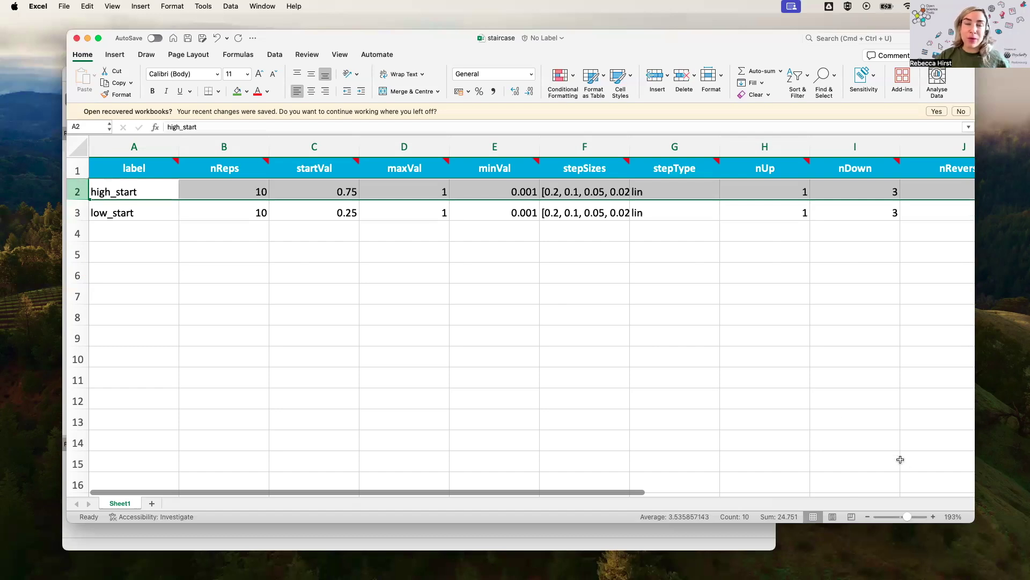
drag(905, 517, 923, 518)
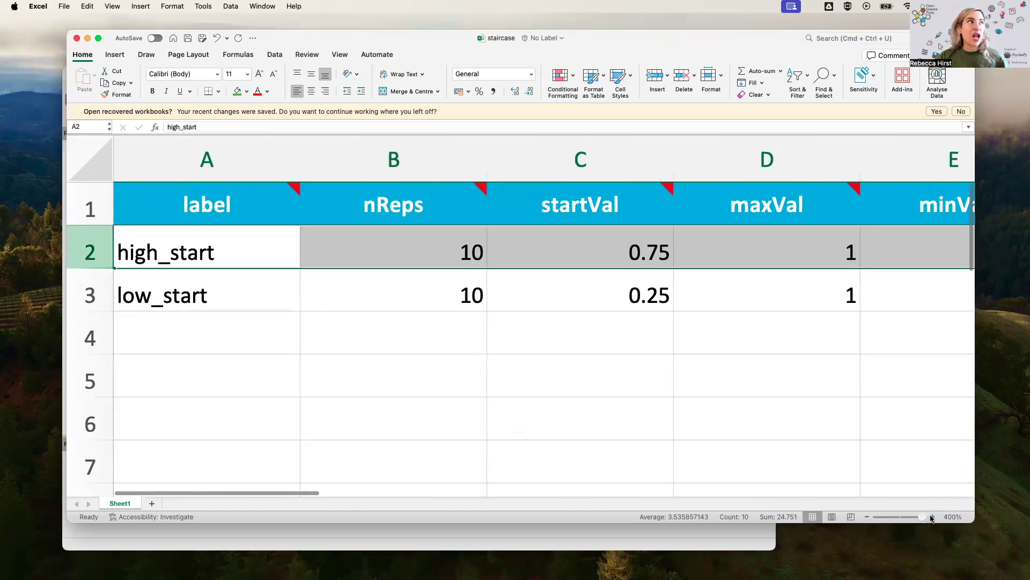
click(230, 158)
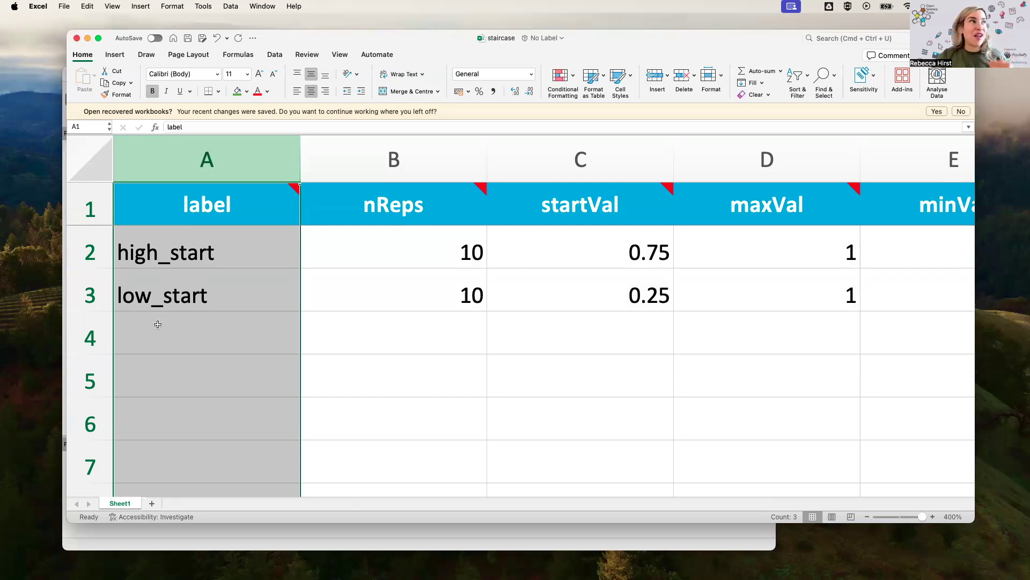
click(380, 212)
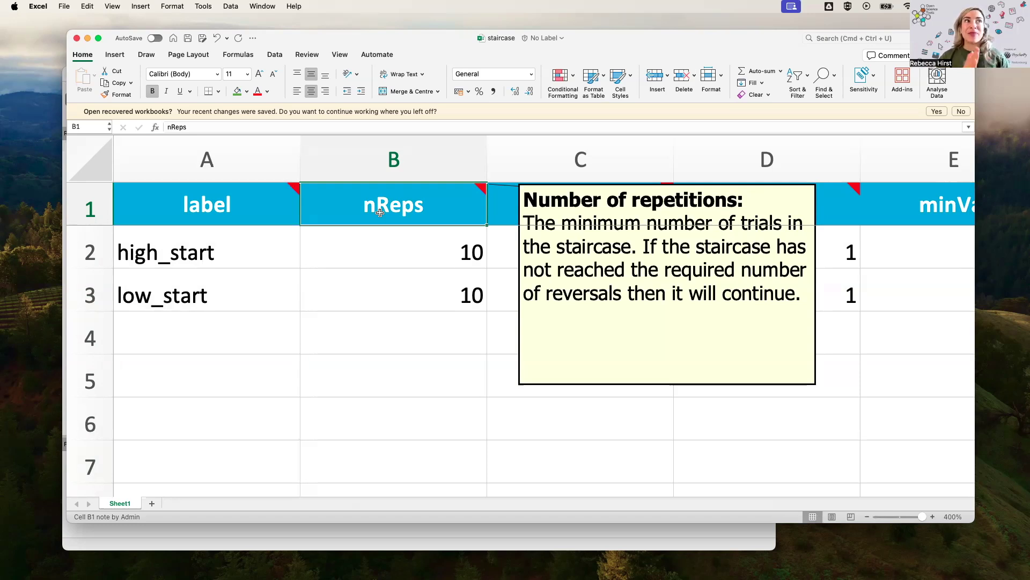
click(524, 208)
scroll(524, 208, right, 2)
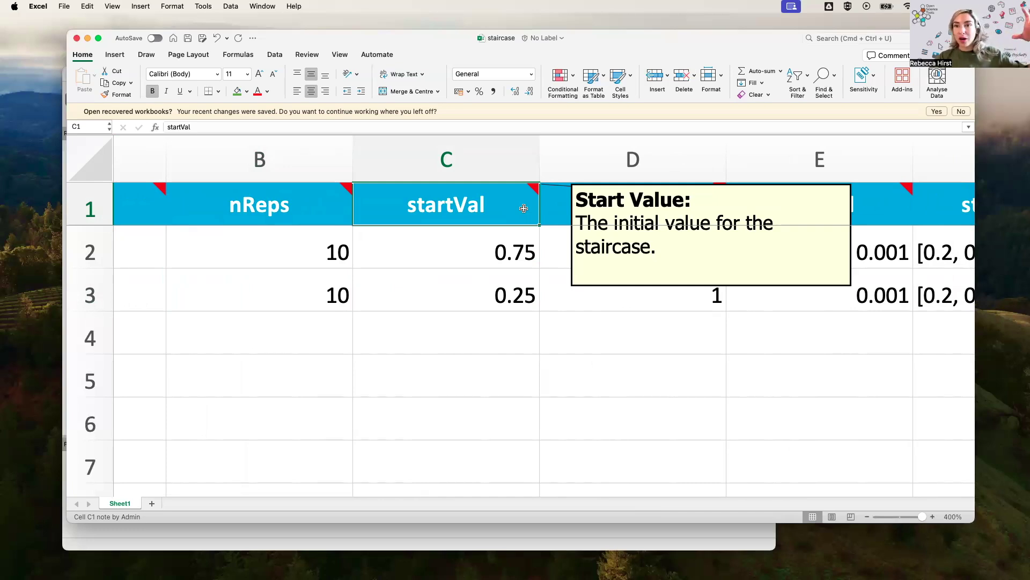
click(491, 249)
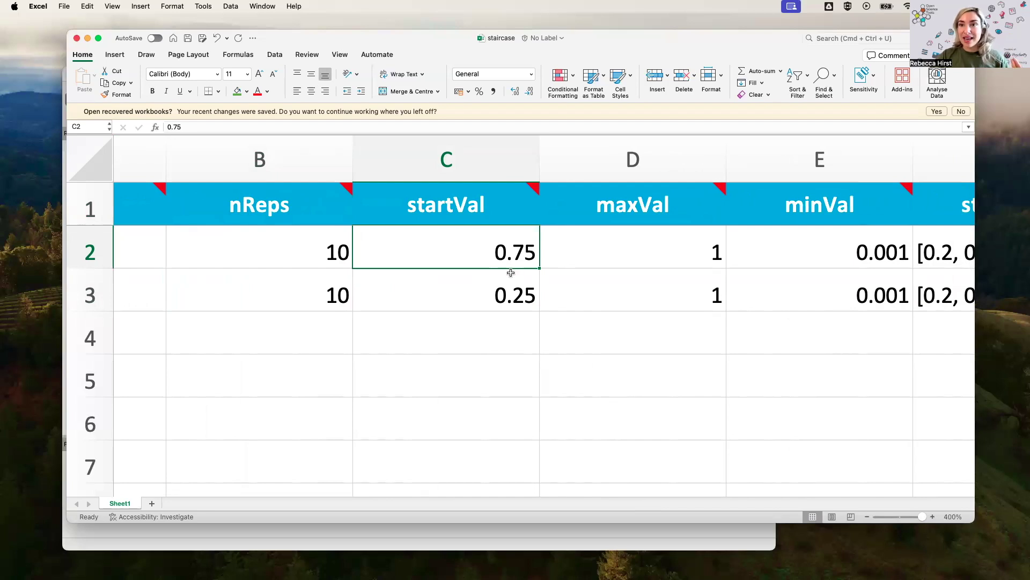
click(460, 300)
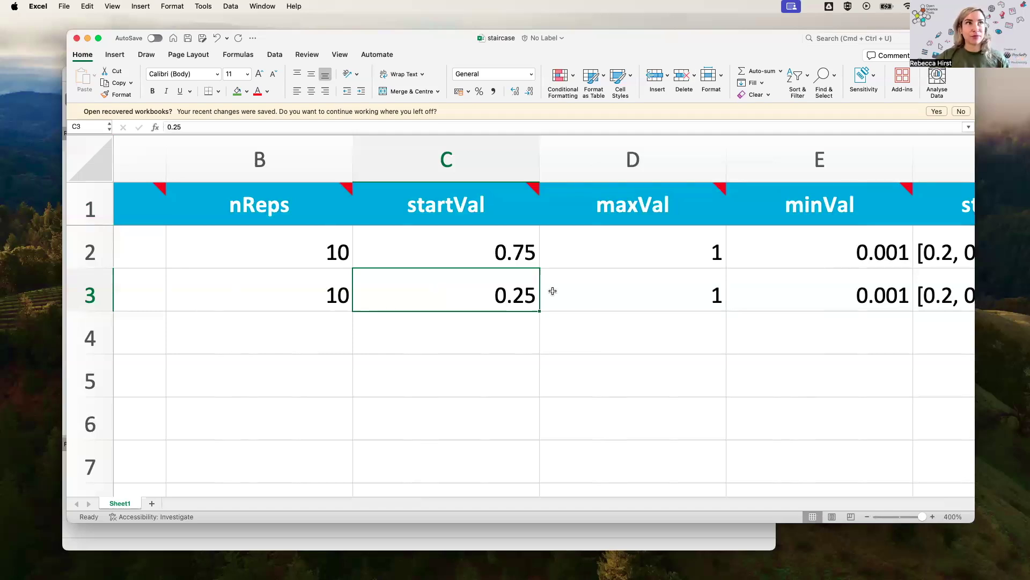
Examine the maxVal, minVal, stepSizes and stepType columns for both staircases, including the high_start list of step sizes.
click(600, 152)
scroll(600, 152, right, 5)
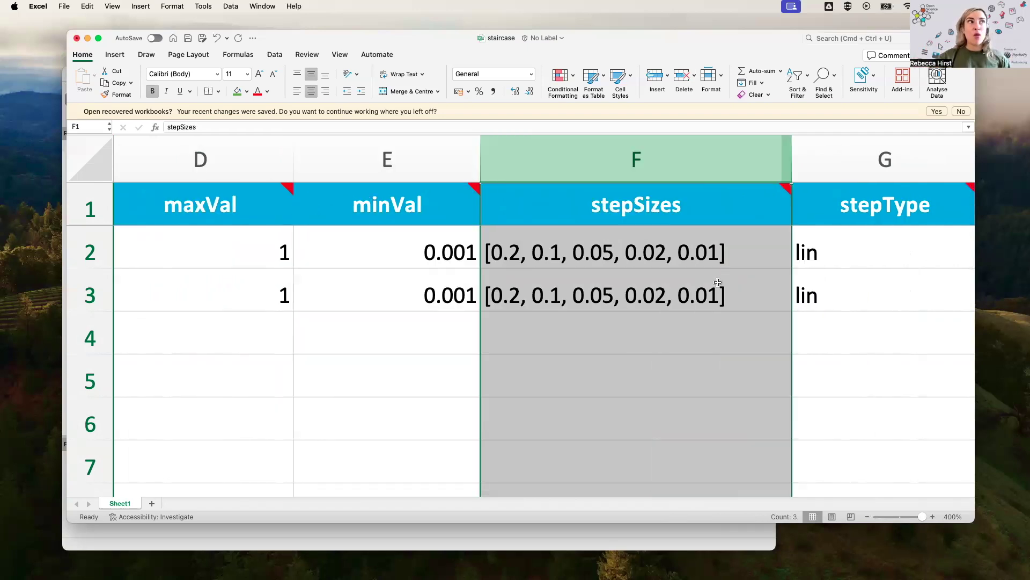
click(495, 259)
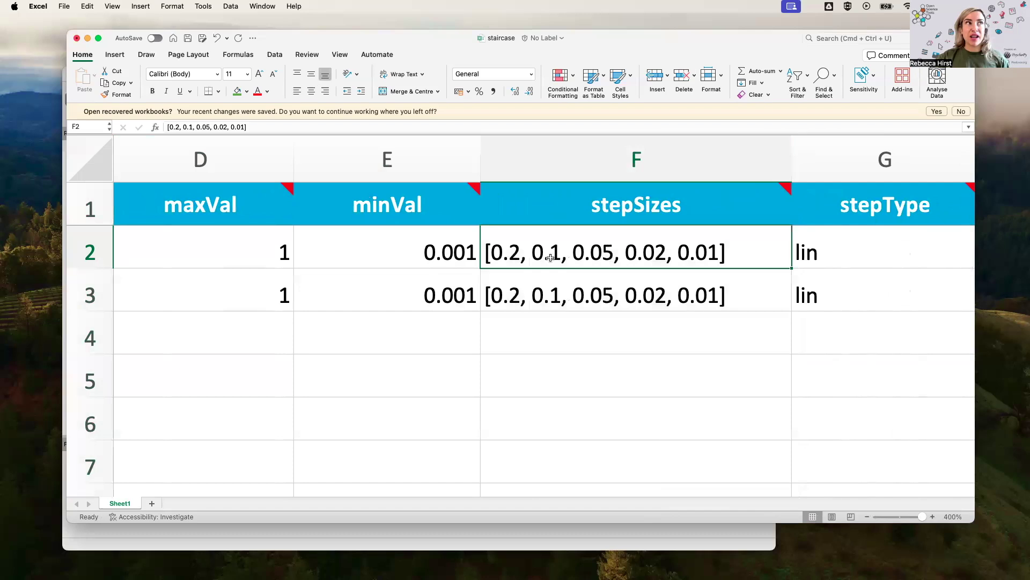
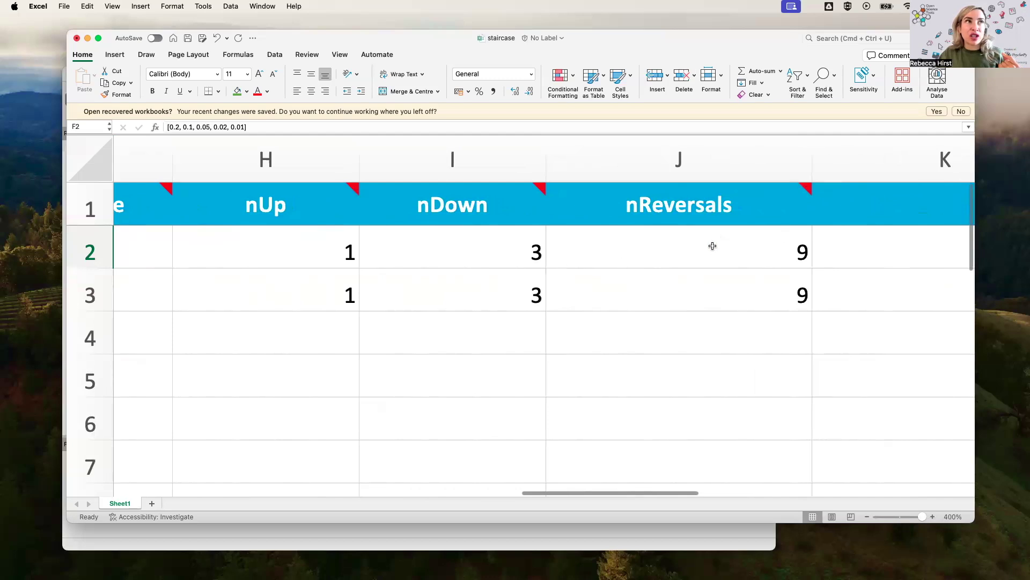
scroll(712, 246, left, 10)
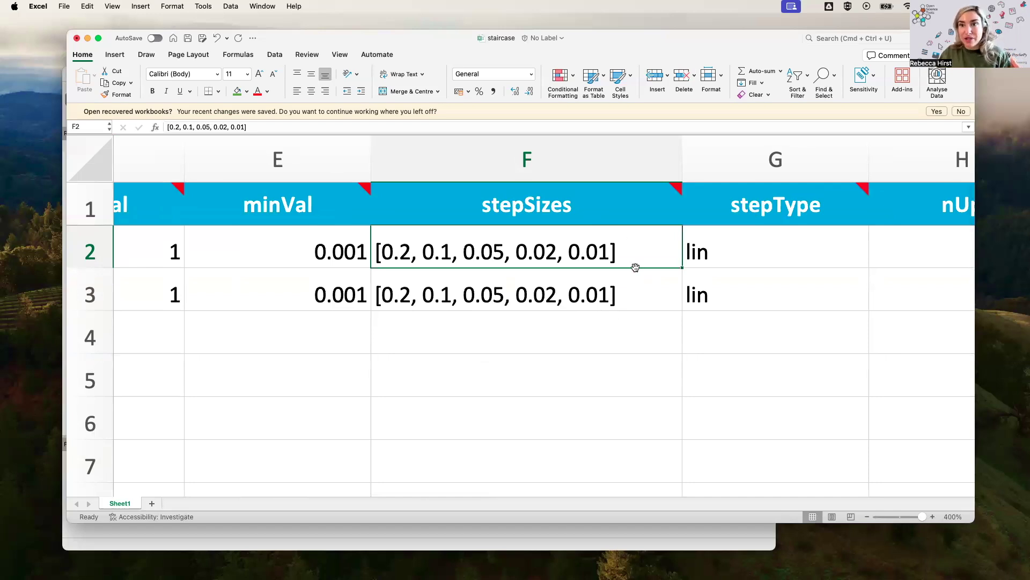
scroll(682, 252, right, 1)
click(729, 160)
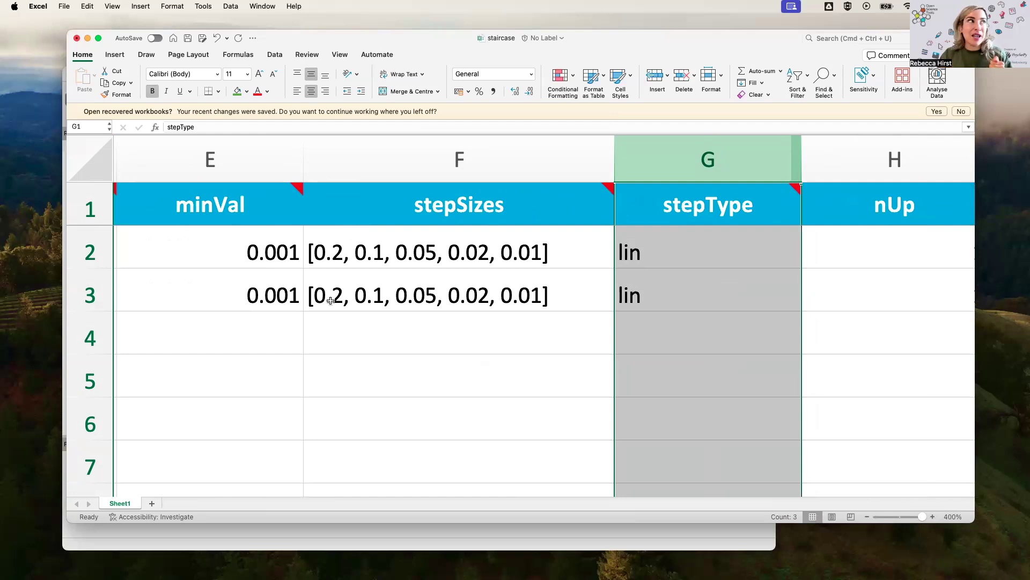
click(318, 251)
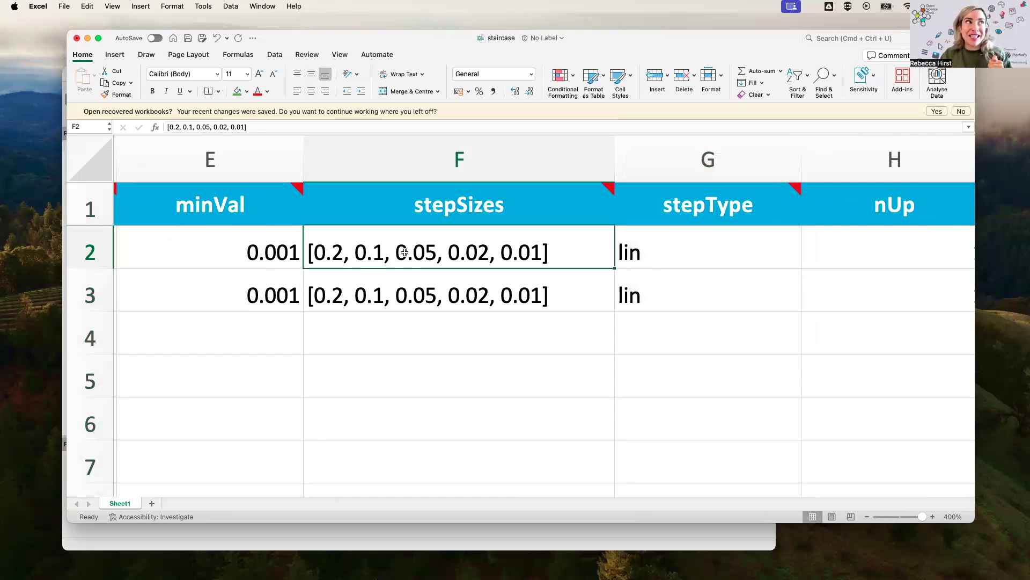
Try log as the stepType of the high_start row, and restore it to lin.
click(733, 249)
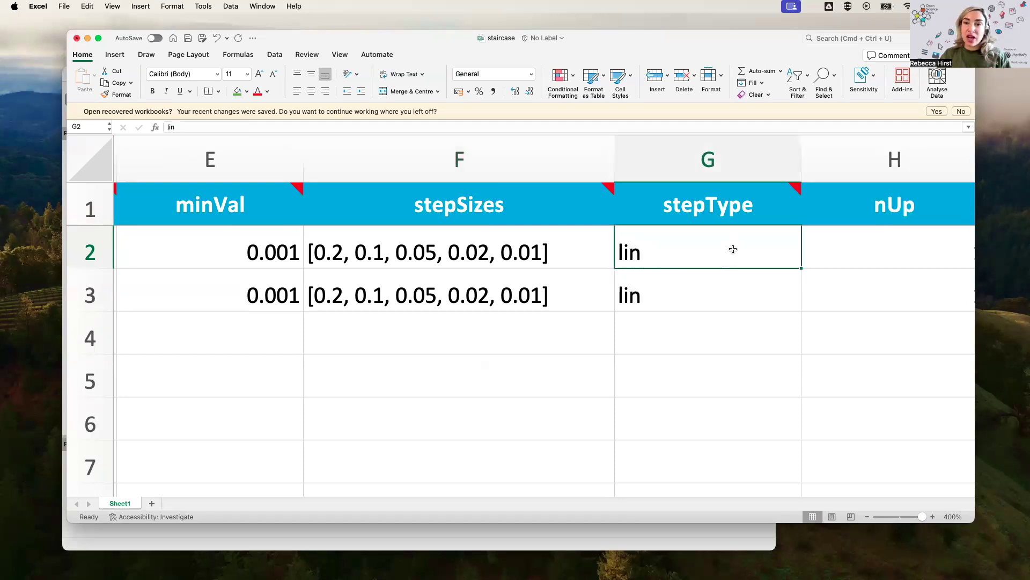
text(log)
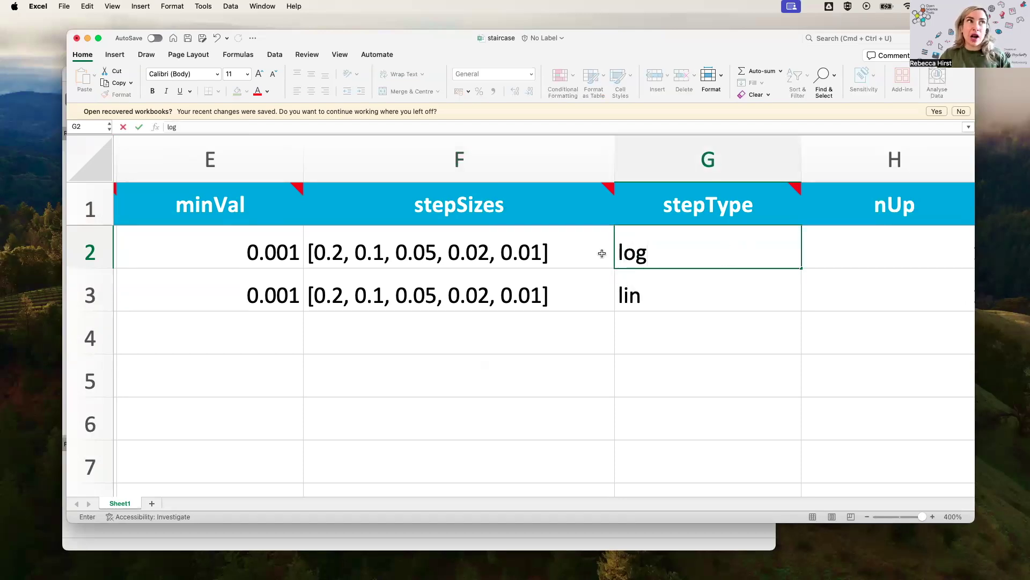
key(BackSpace)
key(BackSpace)
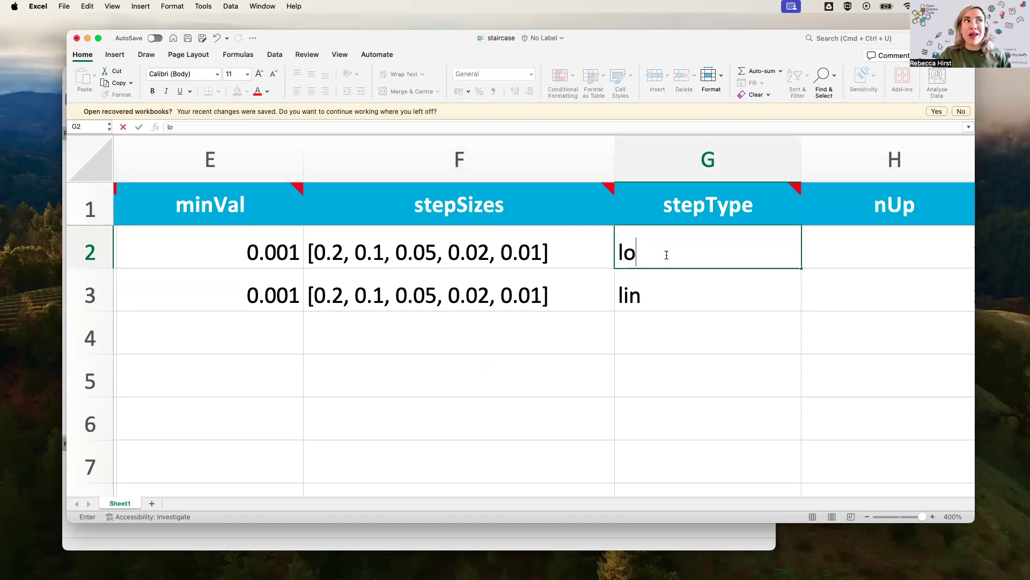
text(in)
Examine the nUp, nDown and nReversals columns of the staircase spreadsheet.
drag(895, 159, 578, 169)
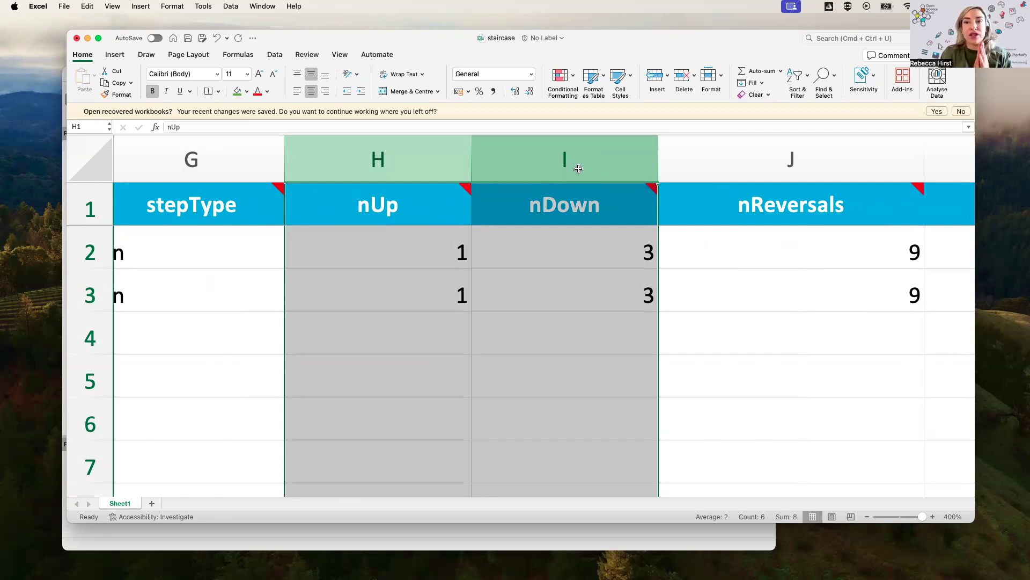
click(421, 150)
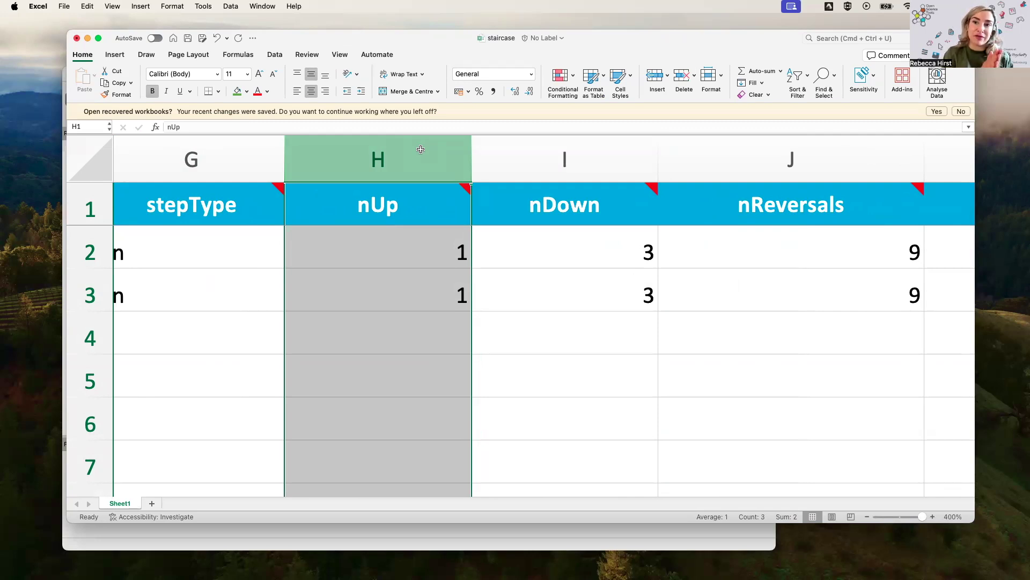
click(532, 148)
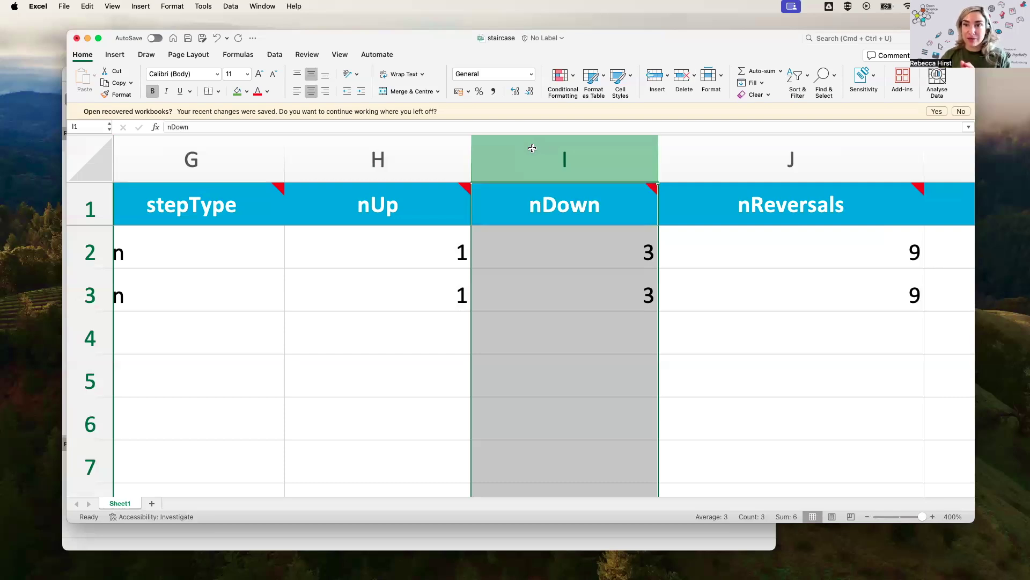
drag(378, 153, 636, 152)
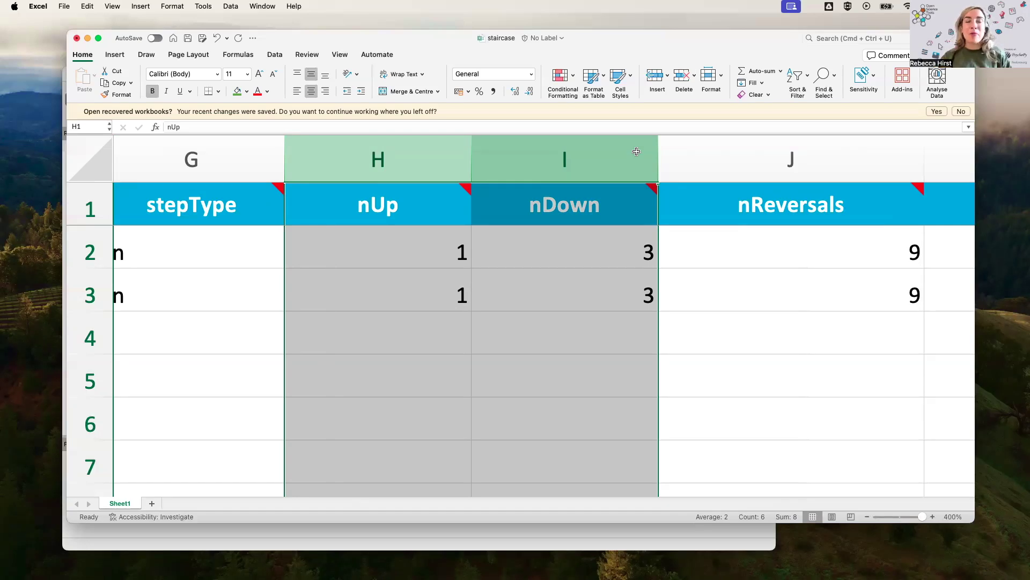
scroll(686, 161, right, 2)
click(739, 169)
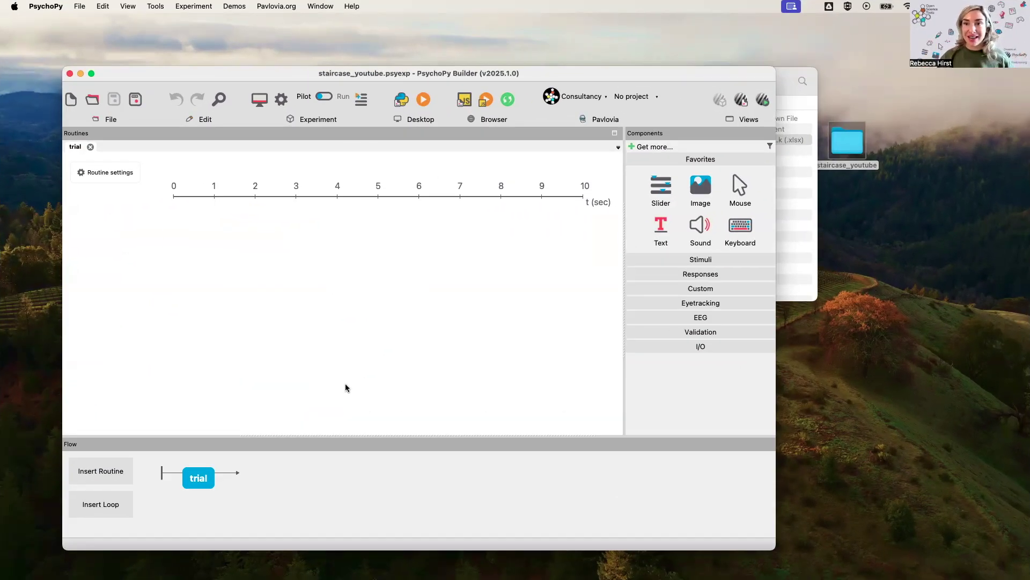
In PsychoPy Builder, add a Text component to the trial routine and clear its stop duration.
click(660, 227)
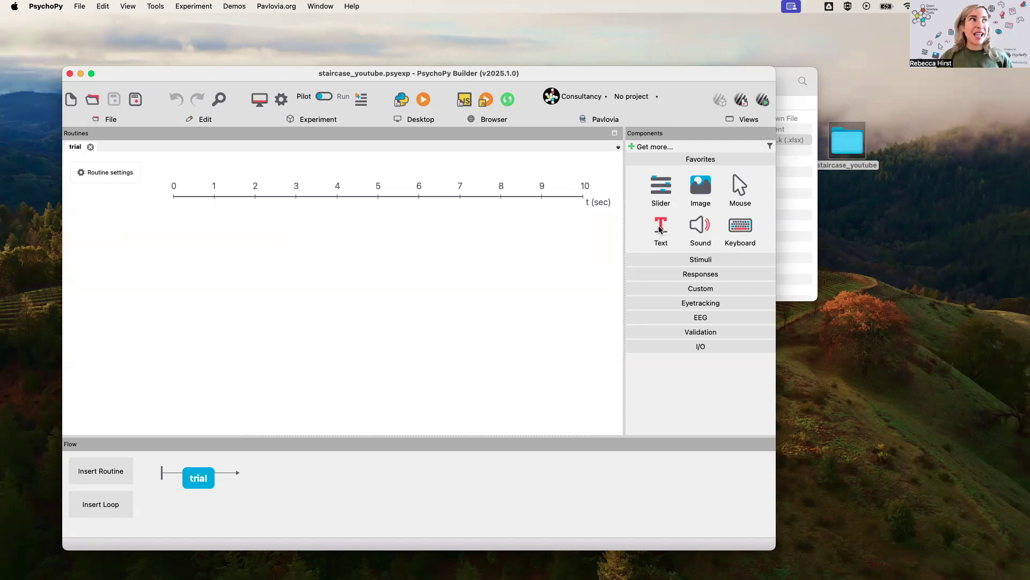
drag(319, 317, 337, 214)
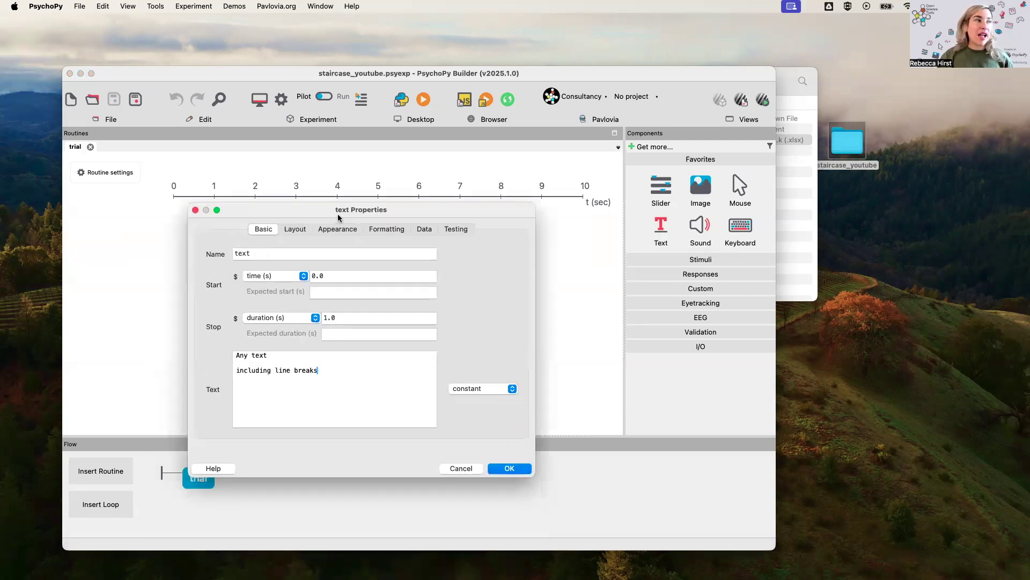
click(342, 320)
drag(341, 319, 315, 319)
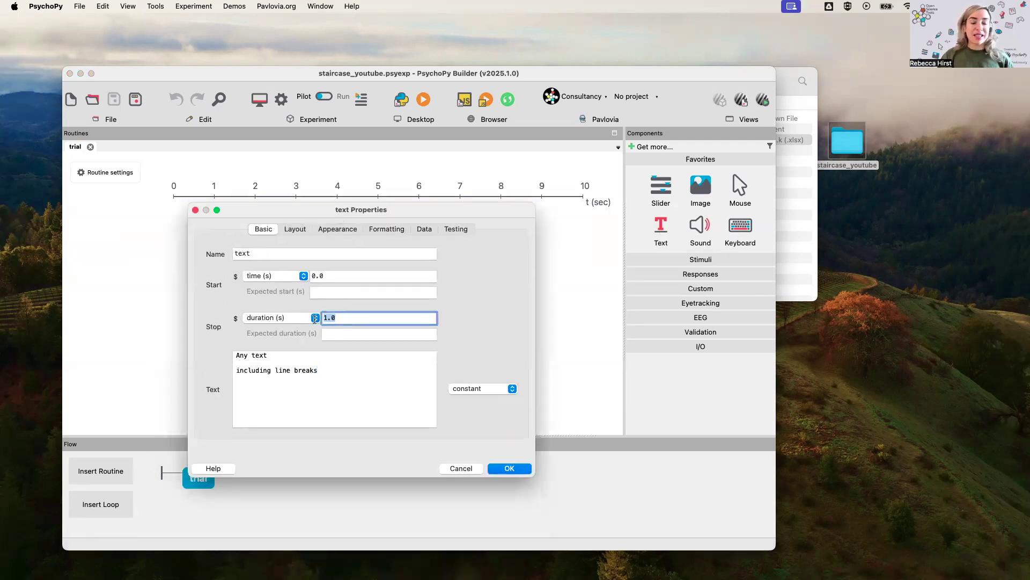
key(BackSpace)
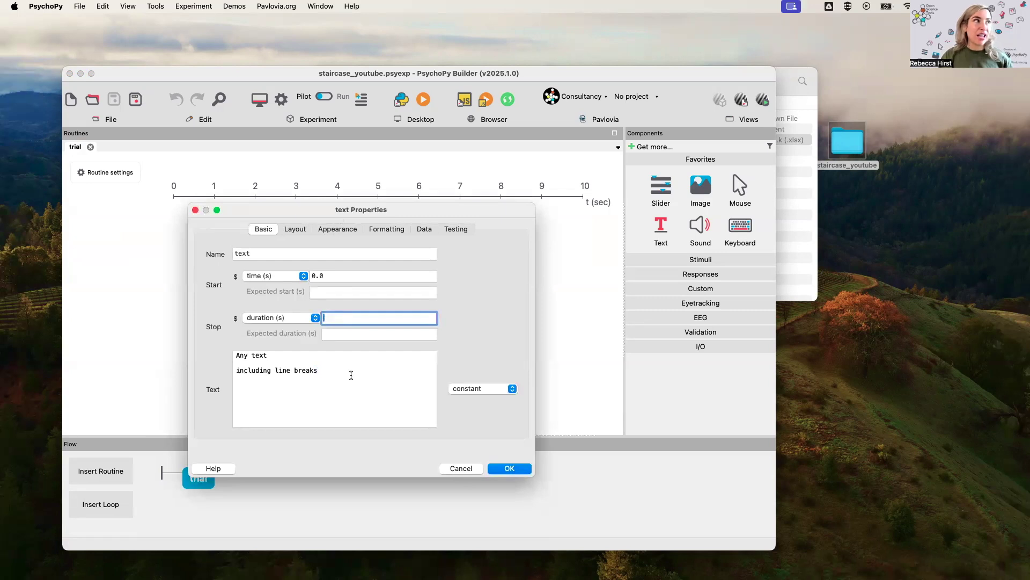
Set the component's text to $level, make it update every repeat, and confirm its properties.
drag(349, 378, 181, 357)
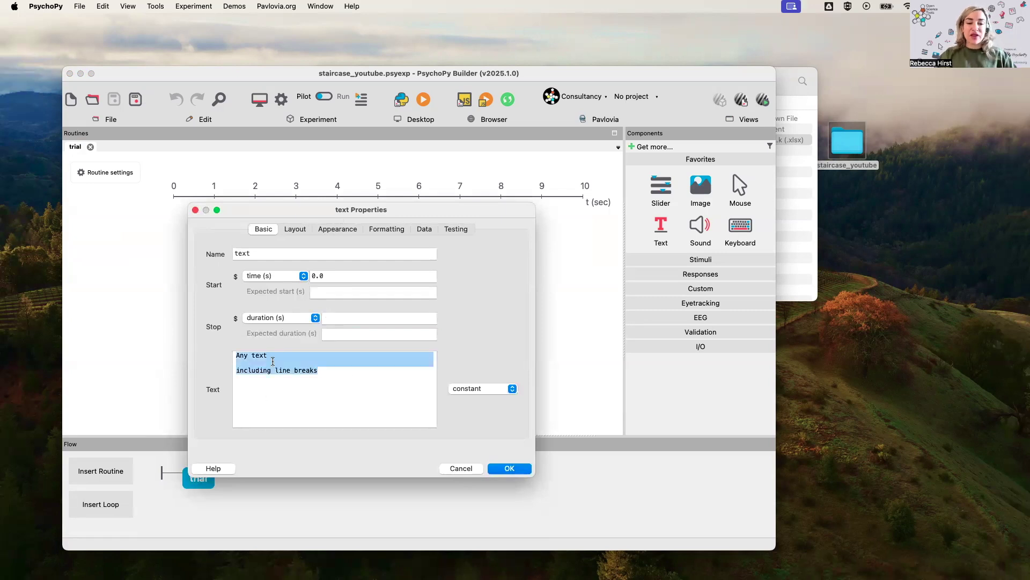
text($level)
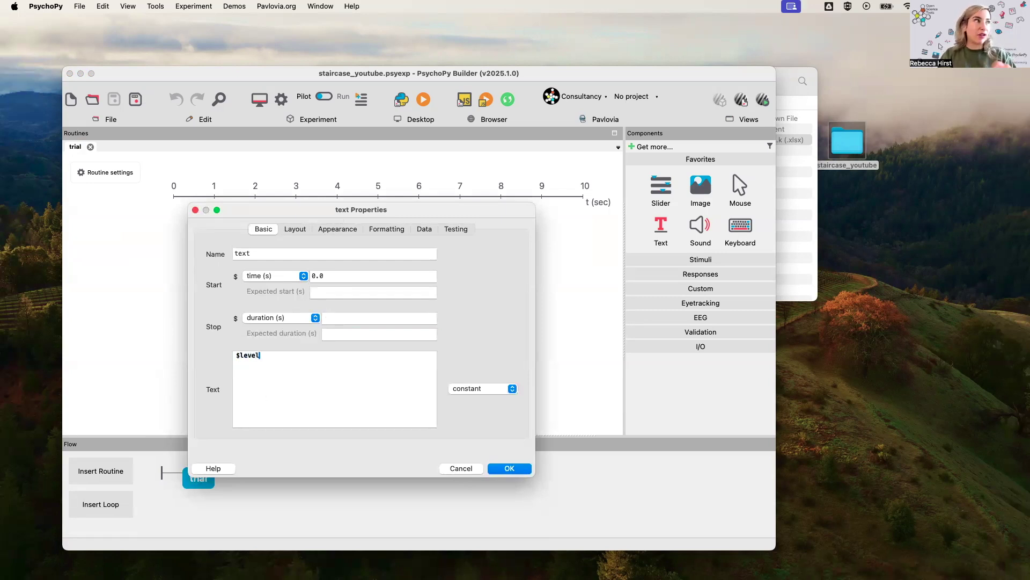
click(480, 389)
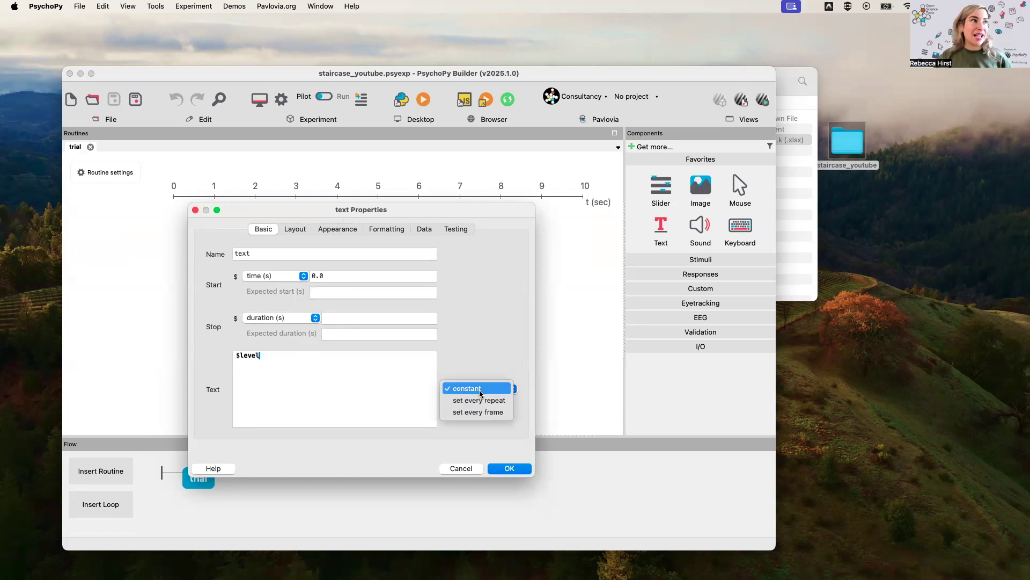
click(493, 400)
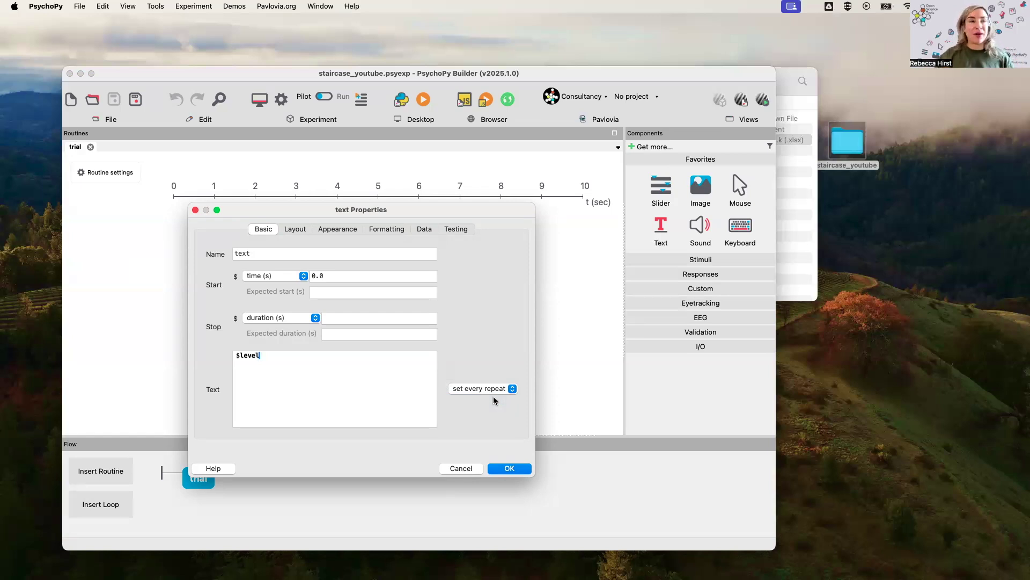
click(509, 468)
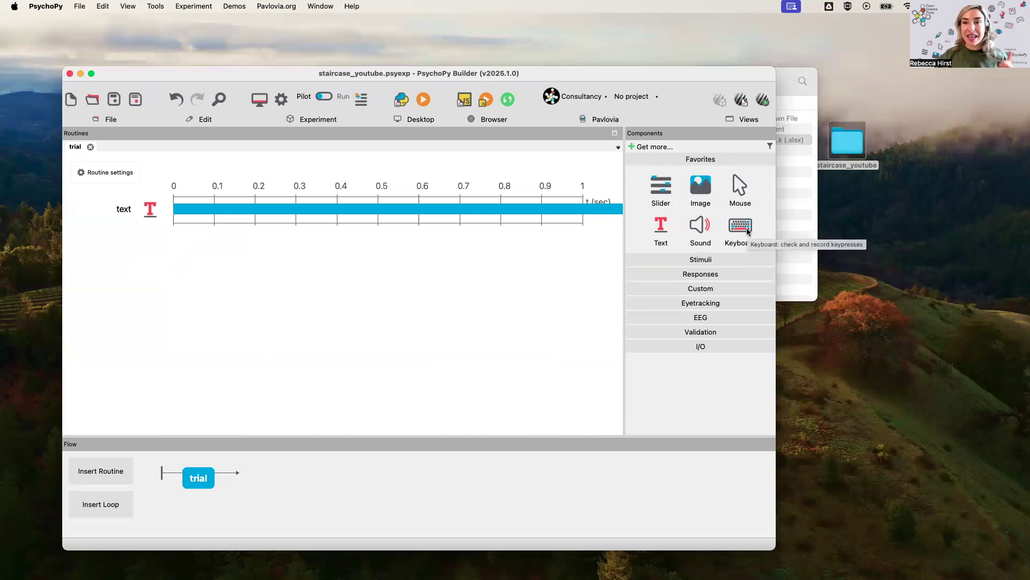
Add a Keyboard component to the trial routine and limit its allowed keys to 'left','right'.
click(741, 226)
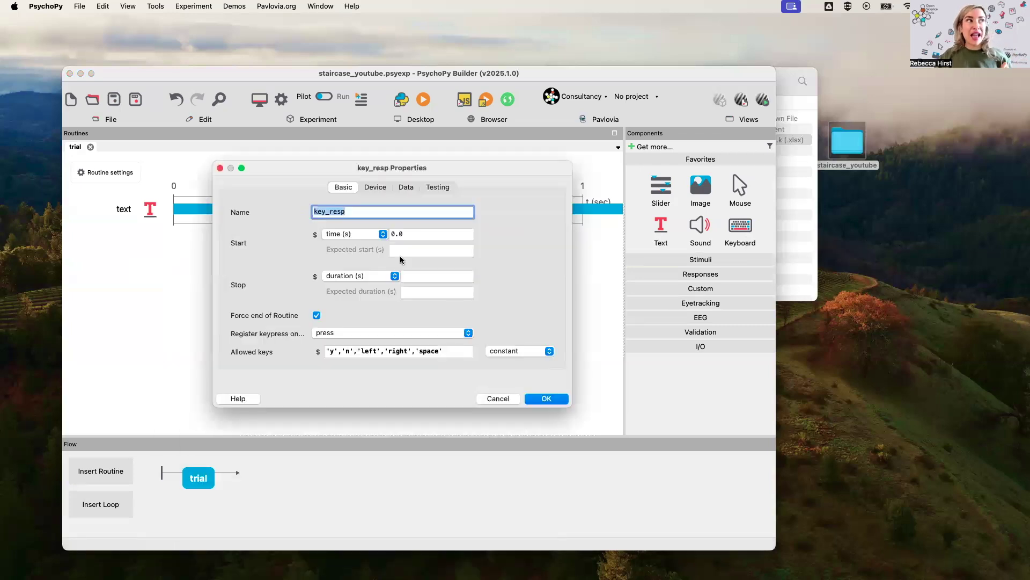
drag(358, 351, 270, 351)
key(BackSpace)
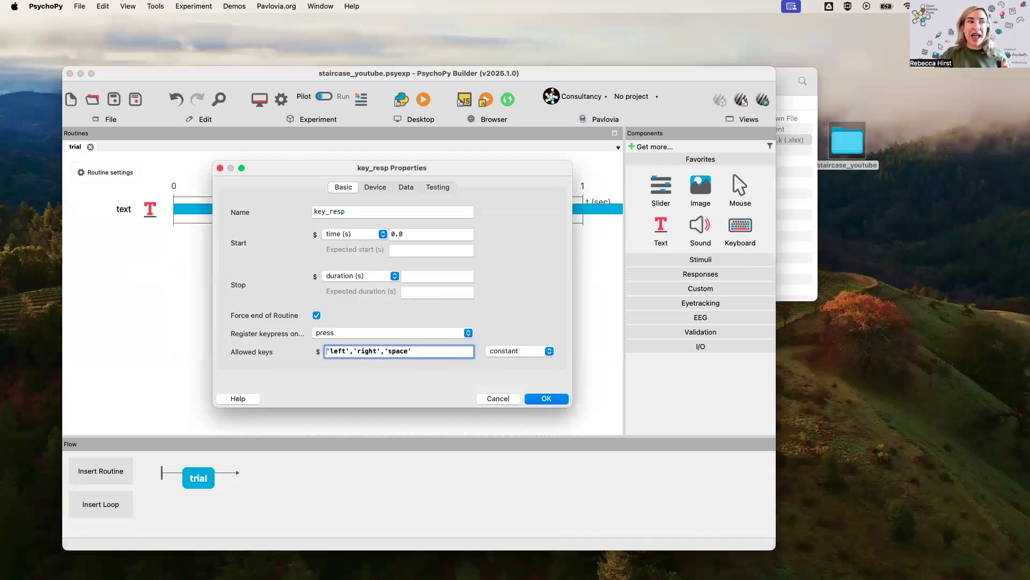
drag(419, 350, 379, 352)
key(BackSpace)
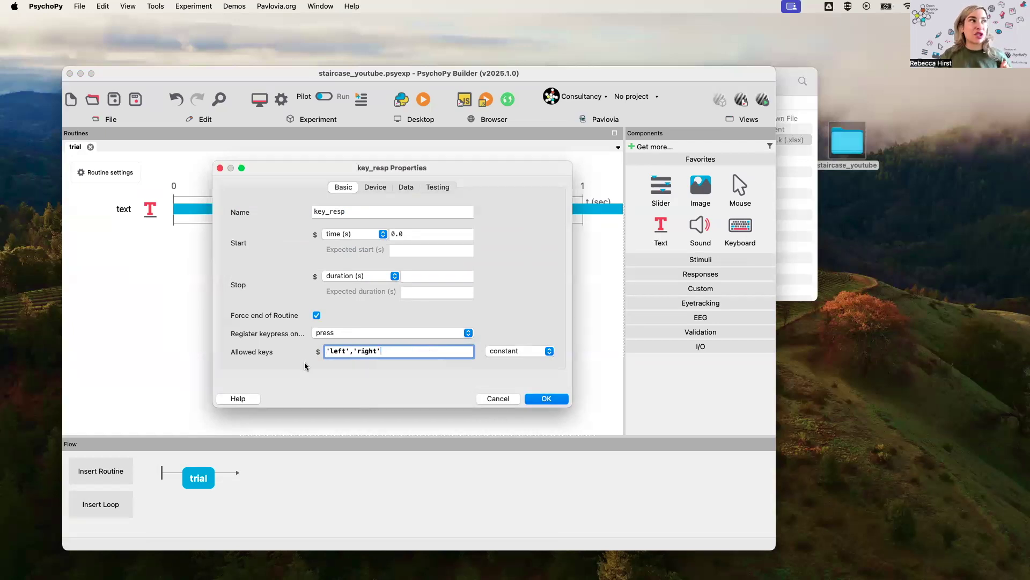
Confirm the keyboard component and insert a loop around the trial routine with the loop type interleaved staircases.
key(Return)
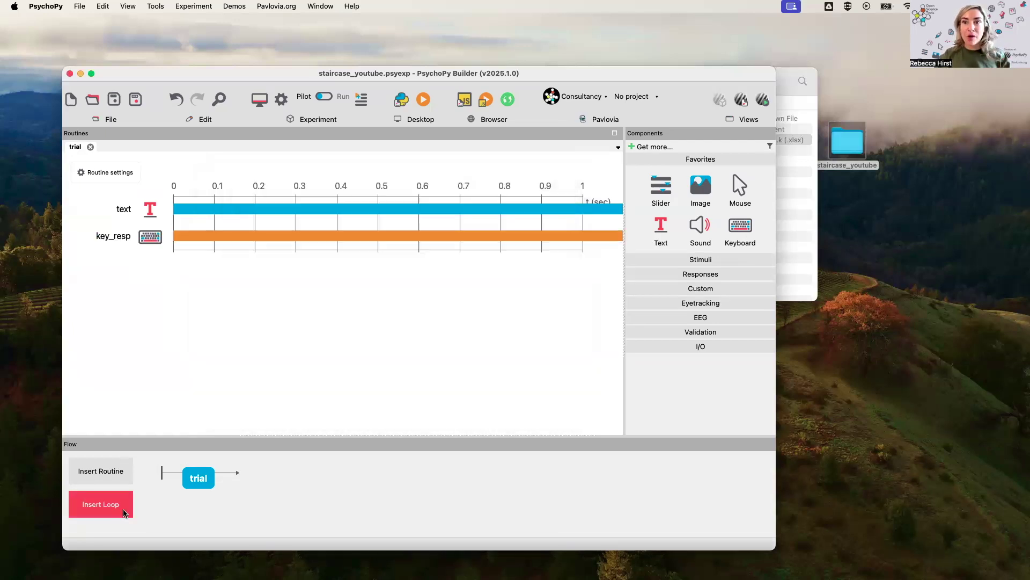
click(124, 513)
click(230, 489)
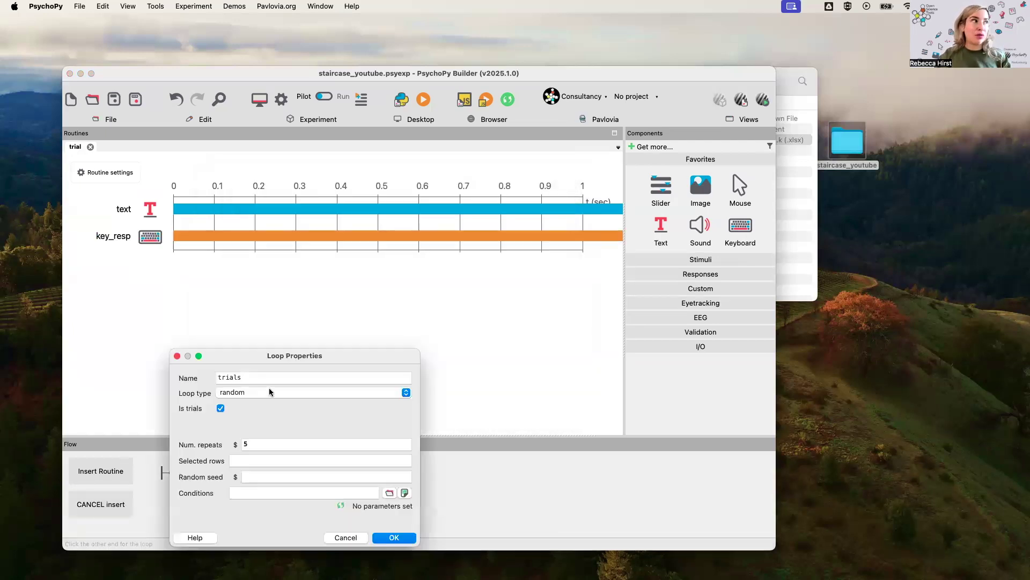
drag(269, 356, 356, 197)
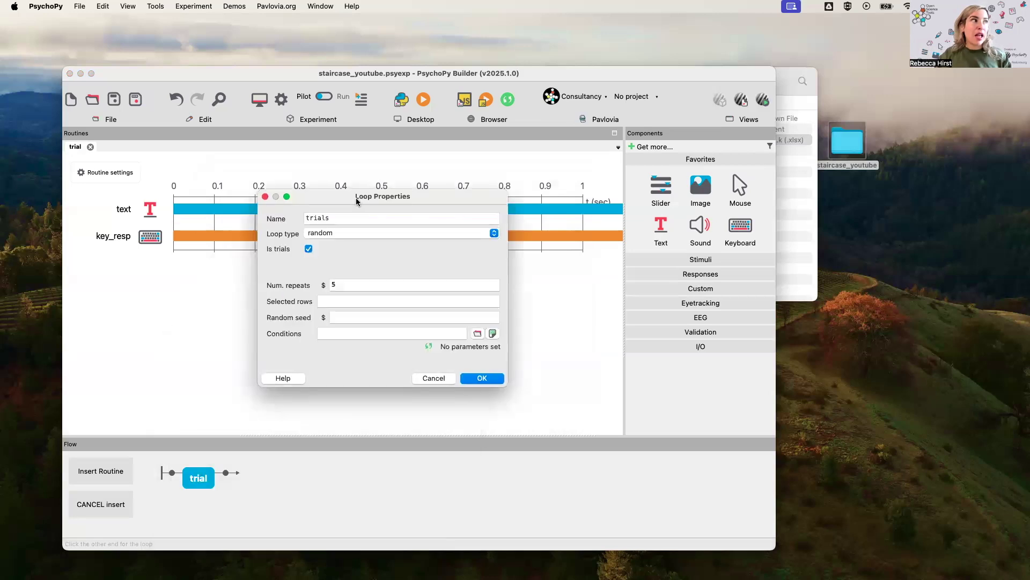
click(317, 236)
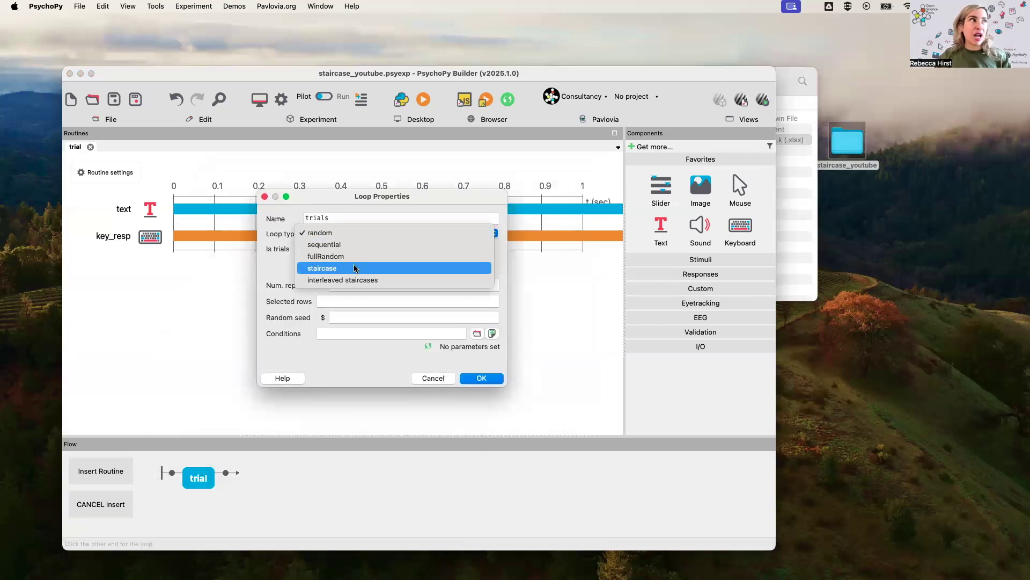
click(327, 280)
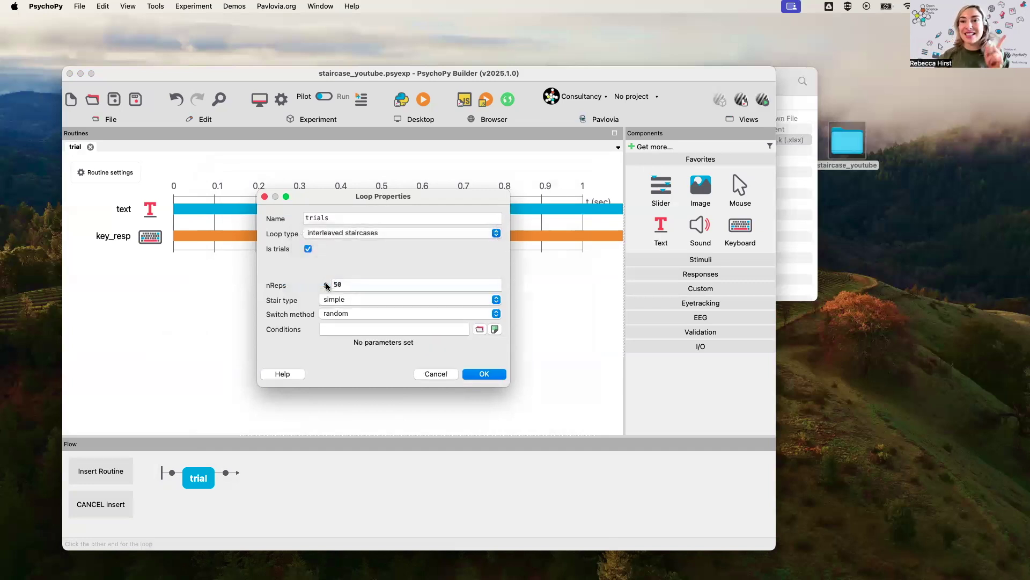
Set the loop's nReps to 10, with the stair type simple and the switch method random.
mouse_move(327, 286)
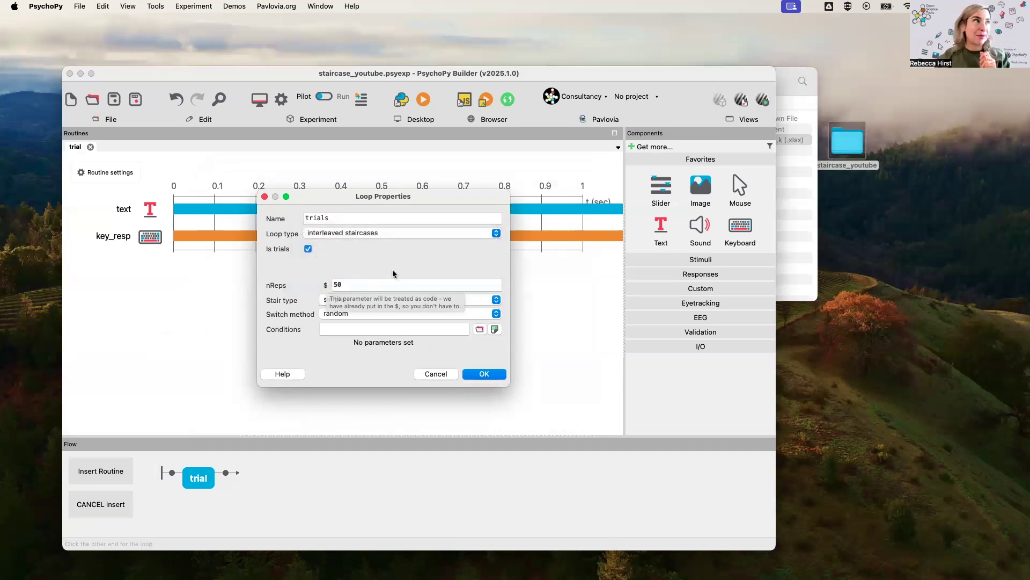
double_click(375, 285)
text(10)
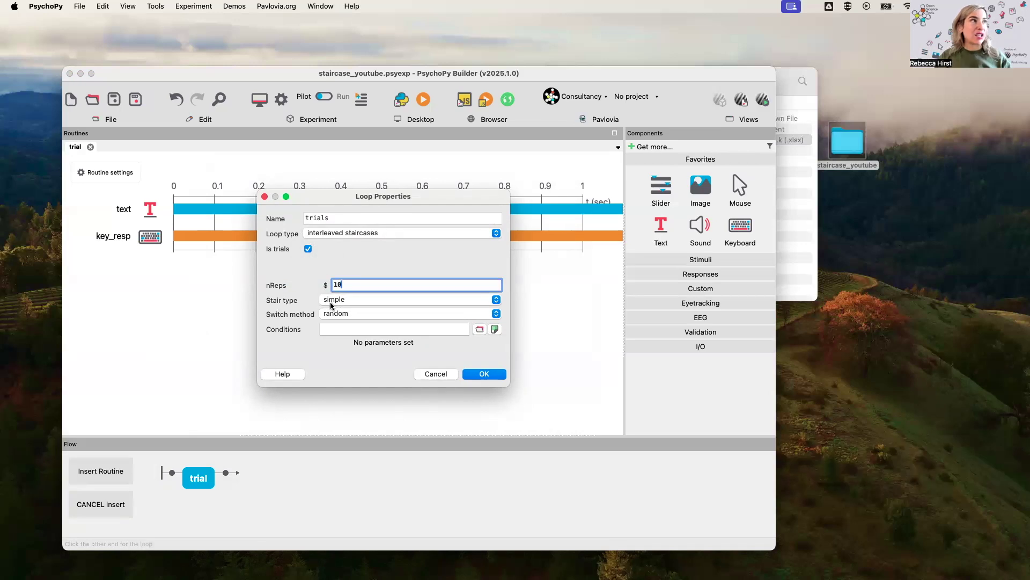
click(395, 299)
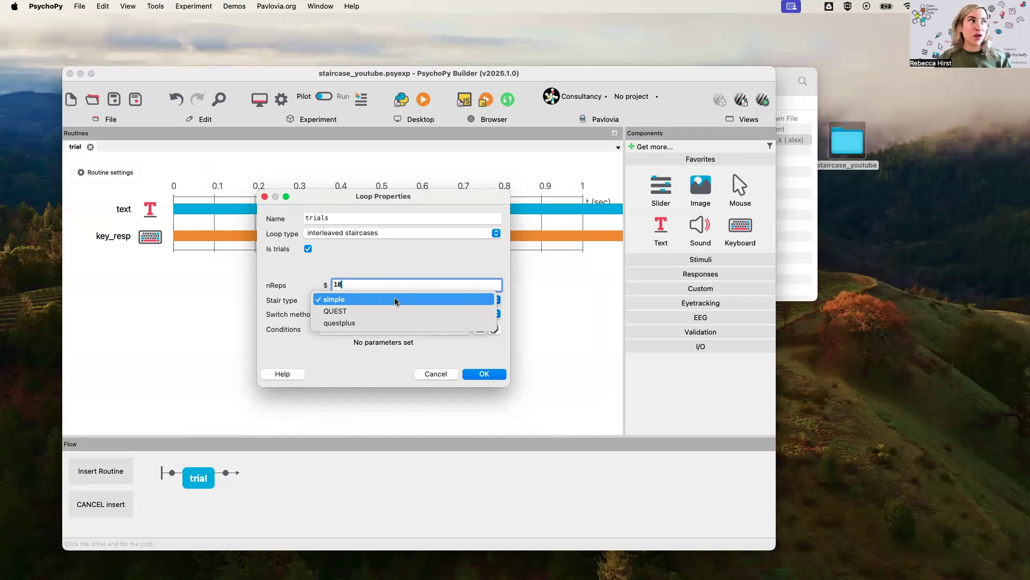
click(380, 299)
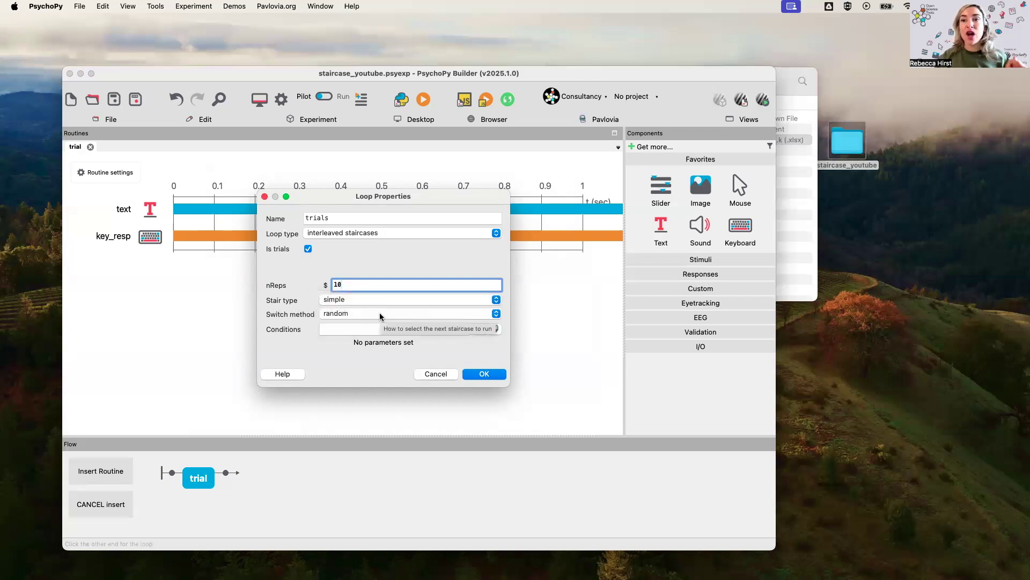
click(380, 315)
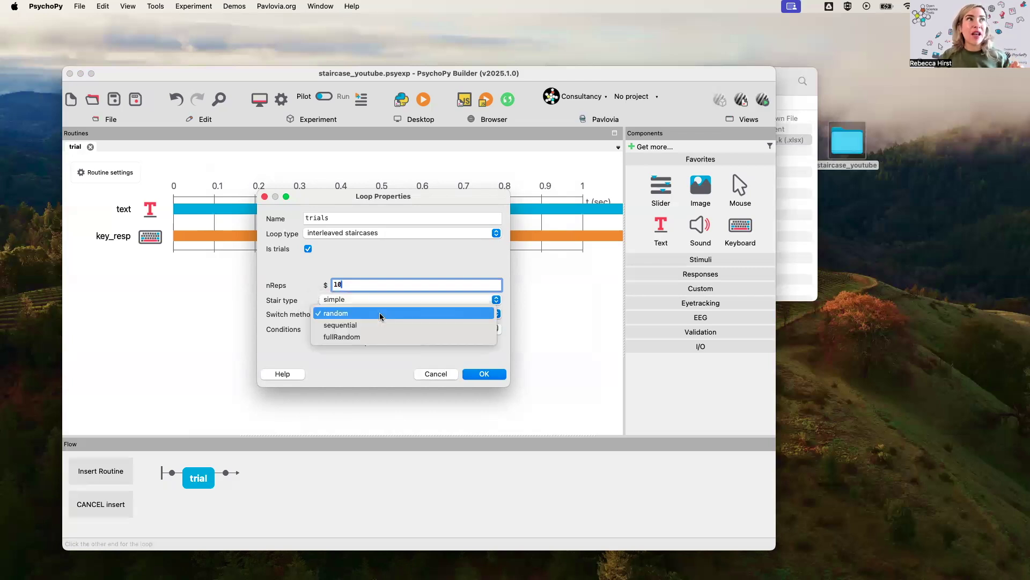
click(380, 314)
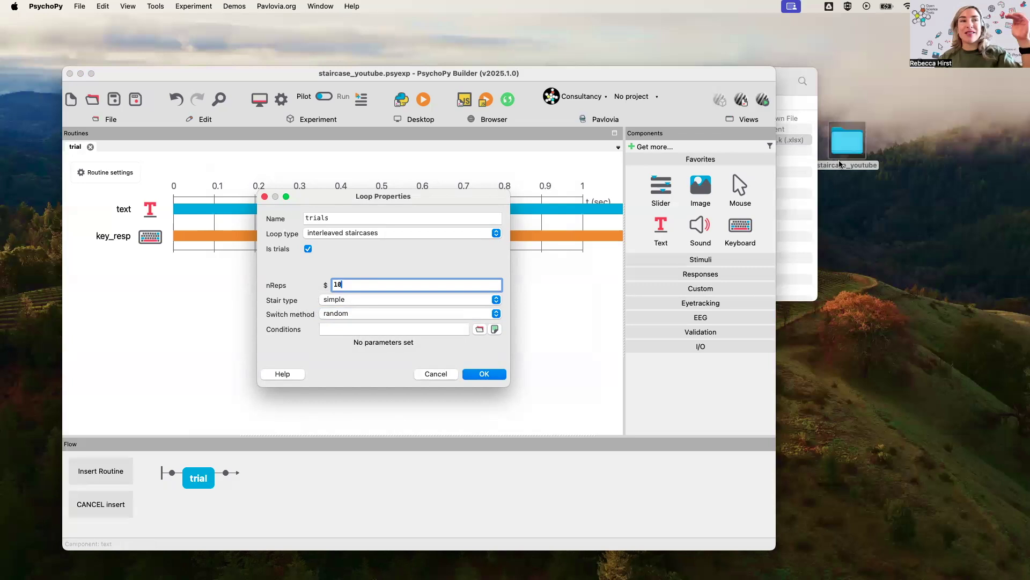
Load staircase.xlsx as the loop's conditions file and confirm the loop properties.
click(480, 330)
double_click(445, 248)
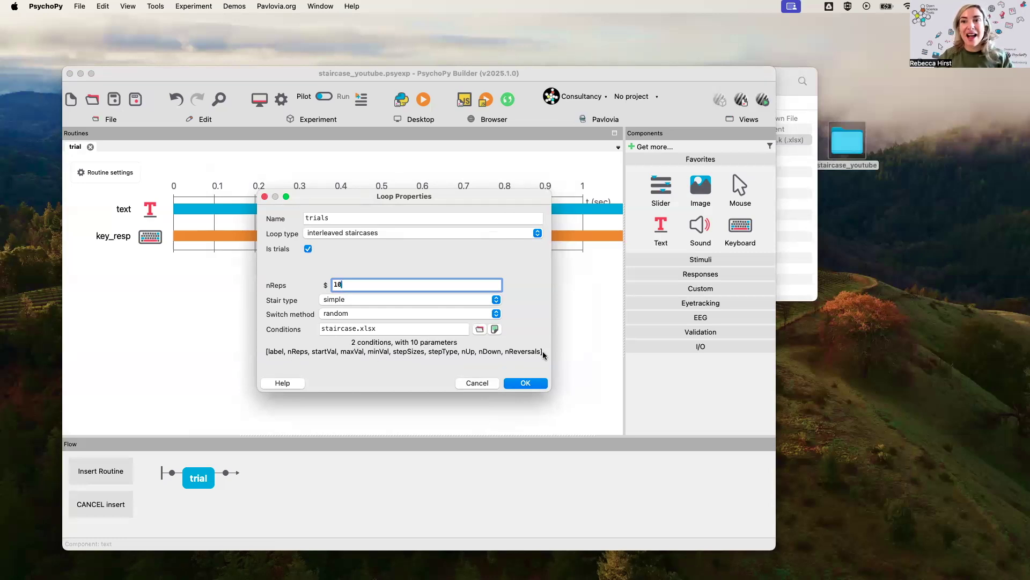
click(529, 383)
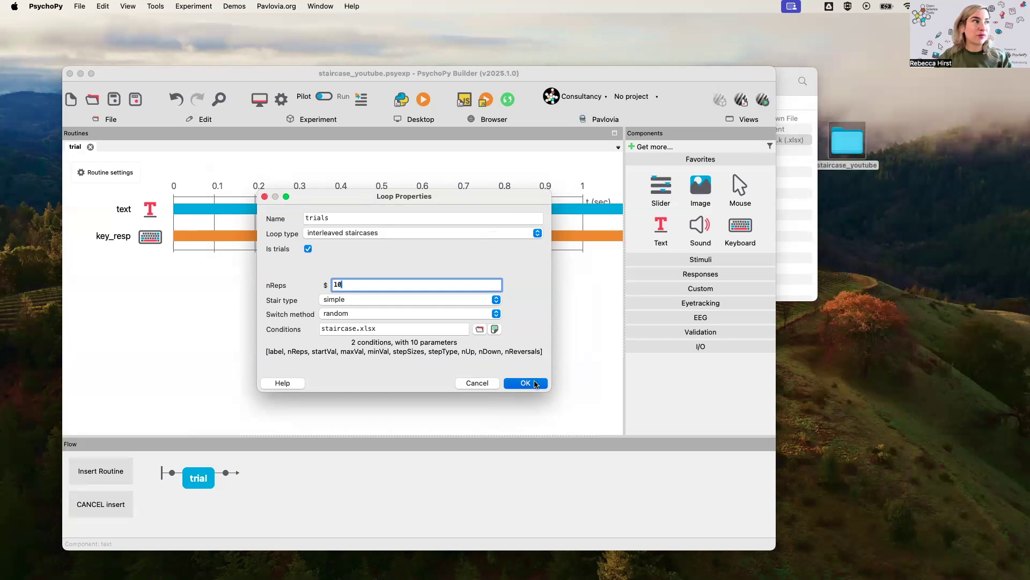
Make the key_resp component store correct responses, with left as the correct answer, and confirm its properties.
click(151, 239)
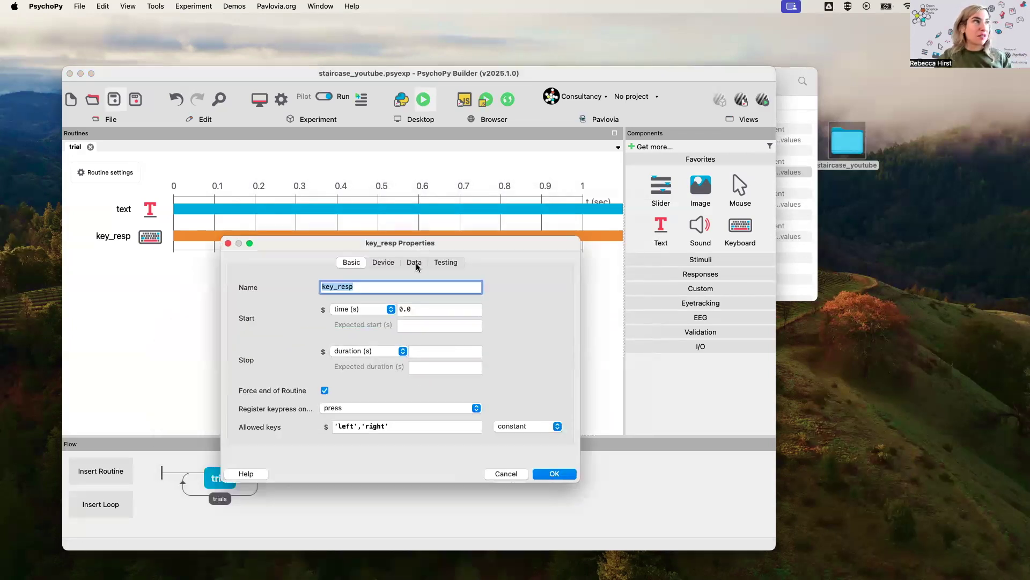
click(414, 263)
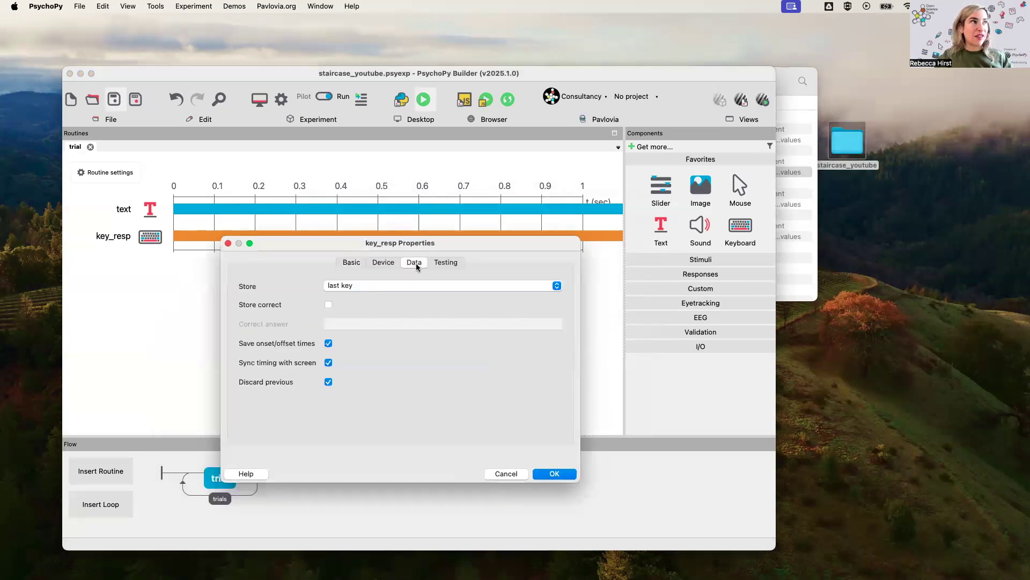
click(328, 305)
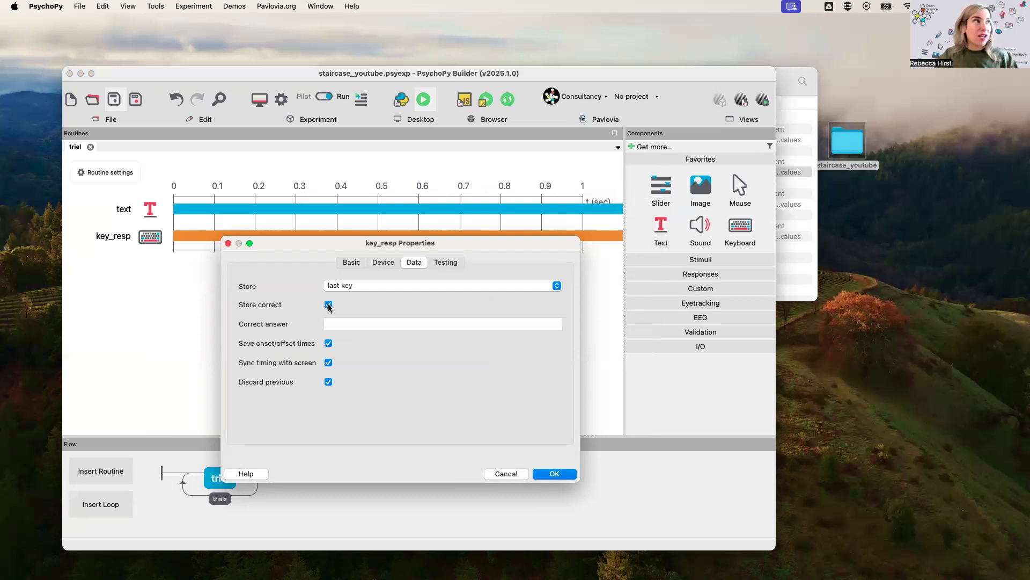
click(340, 324)
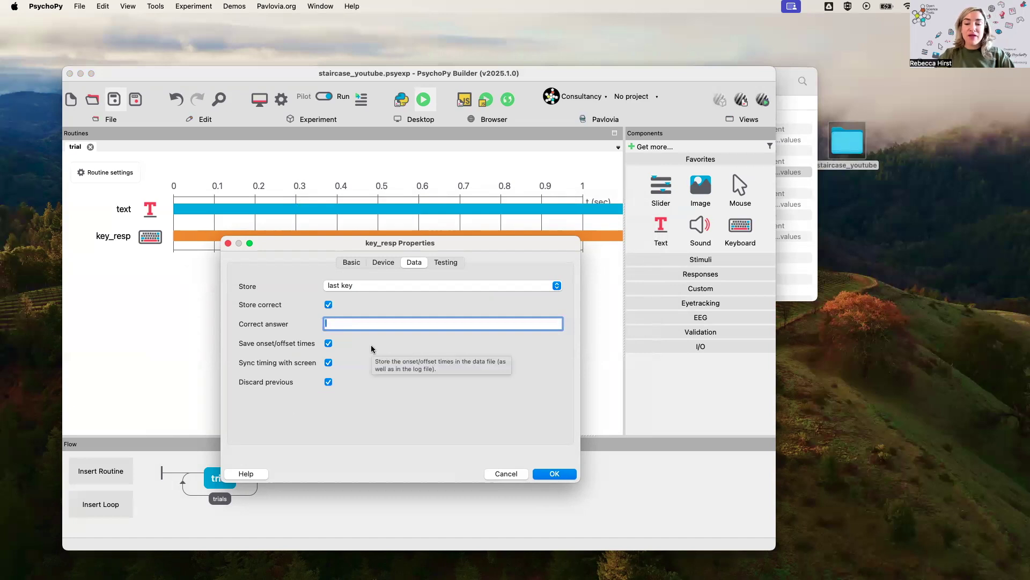
text(left)
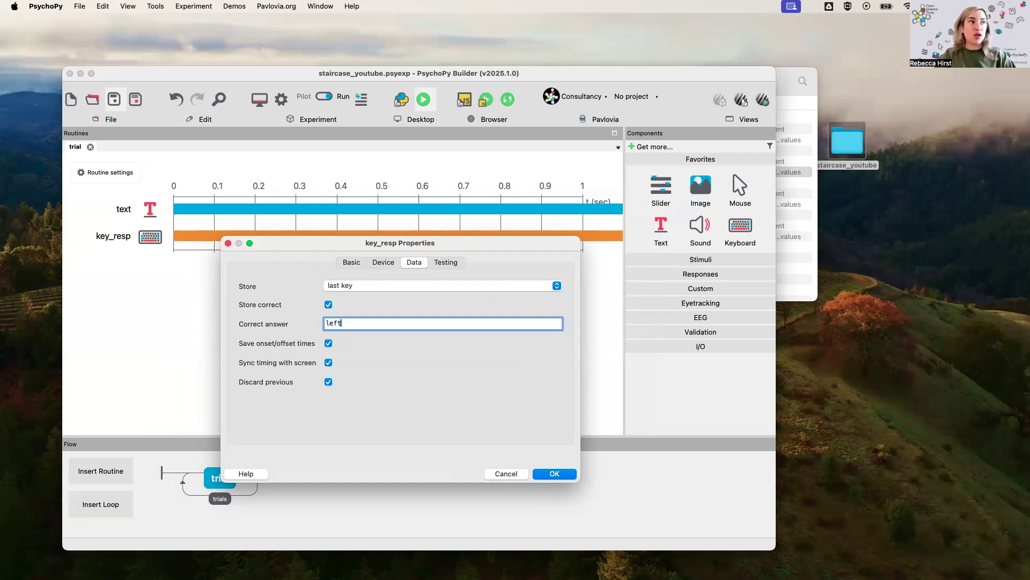
click(569, 475)
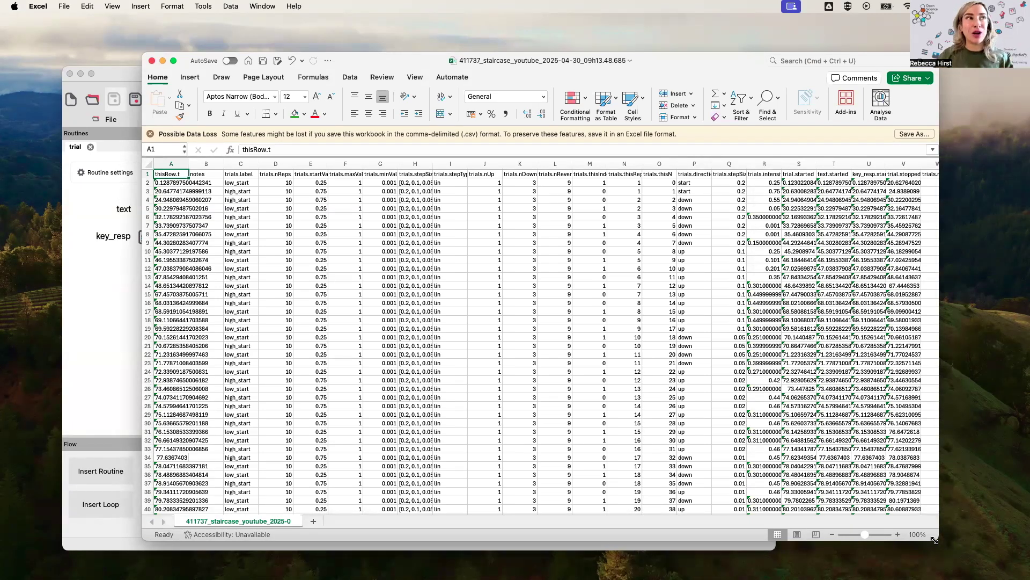
In the experiment's output data file in Excel, search for response.
click(241, 163)
scroll(611, 350, up, 10)
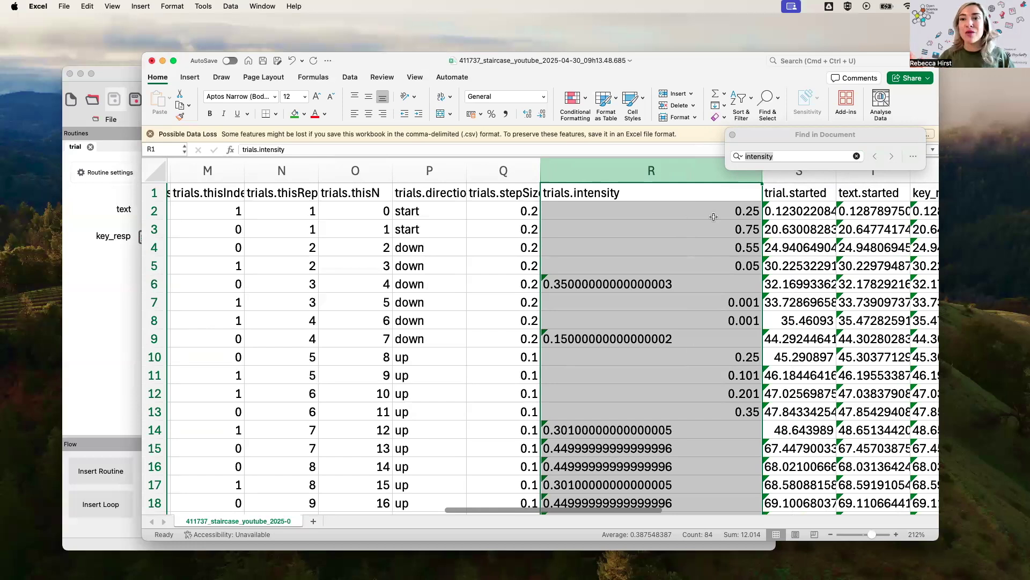
text(response)
key(Return)
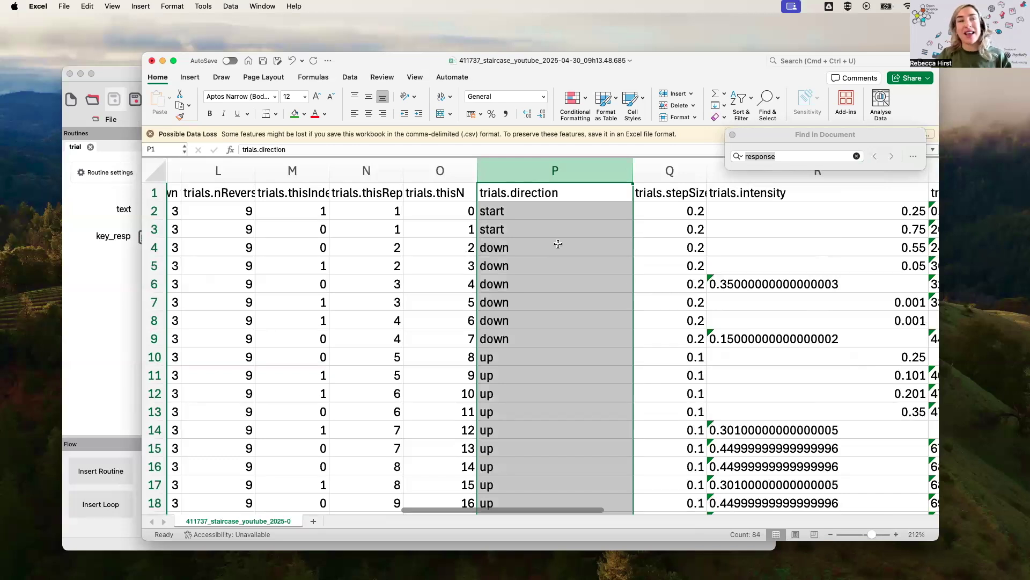
Examine the trials.direction column by selecting each successive run of start, down and up values through row 33.
click(526, 215)
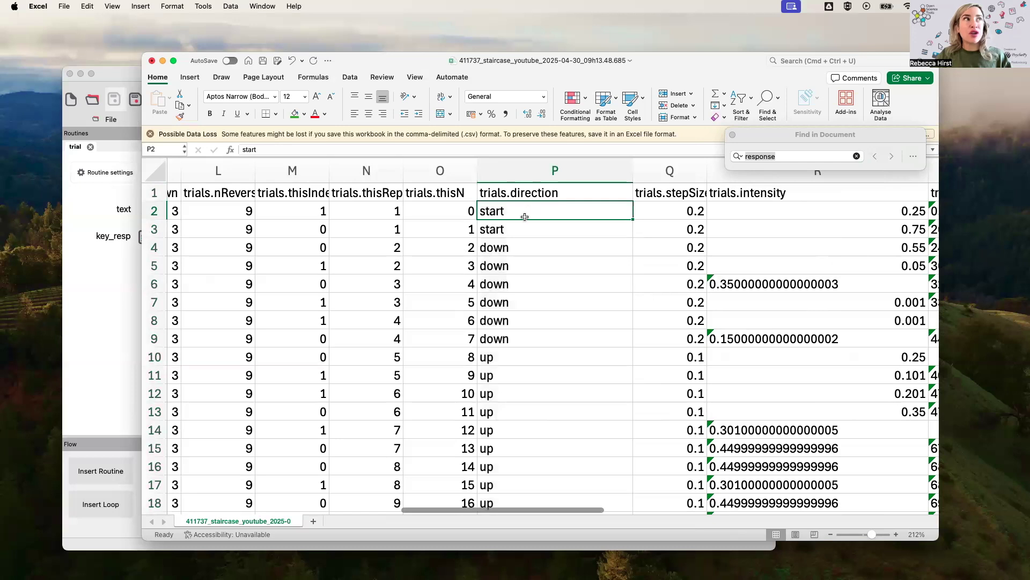
drag(526, 229, 521, 212)
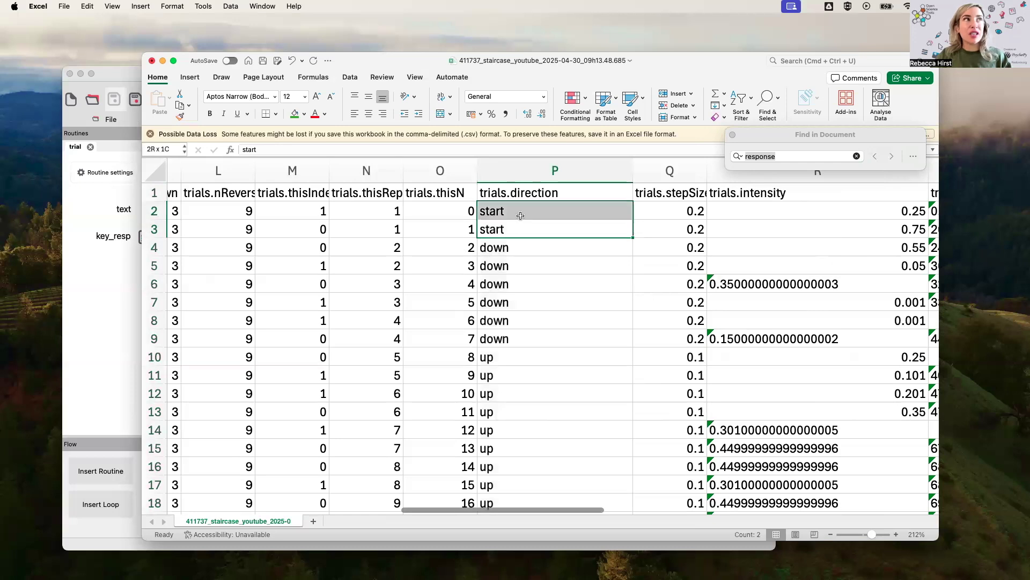
click(511, 248)
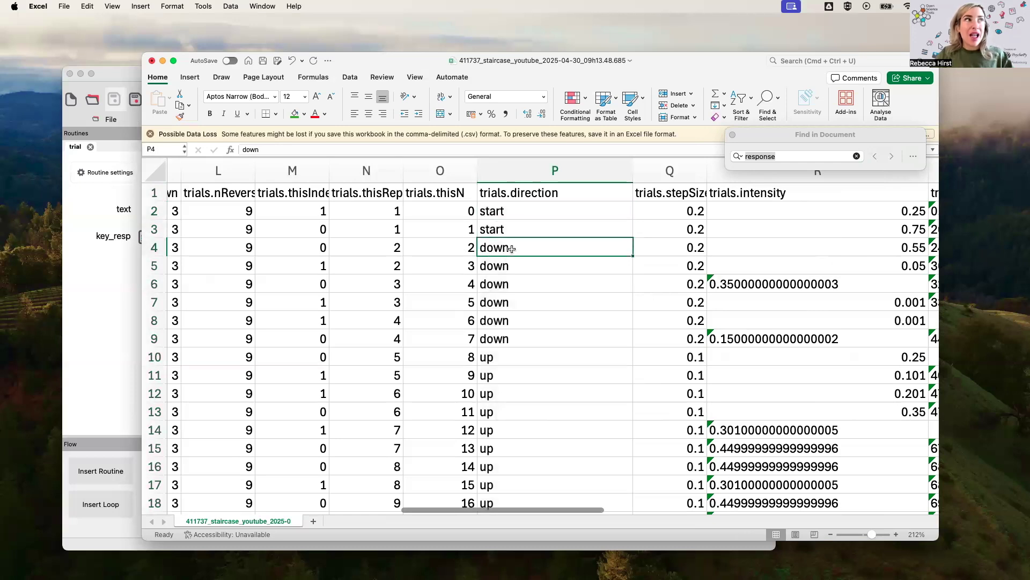
shift+click(500, 340)
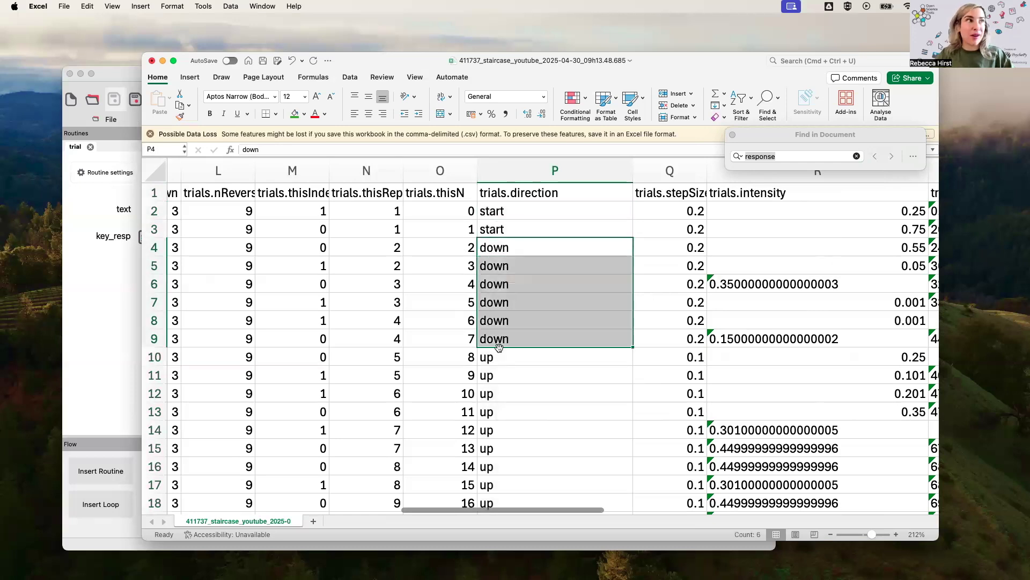
click(493, 357)
scroll(494, 357, down, 3)
scroll(494, 357, down, 2)
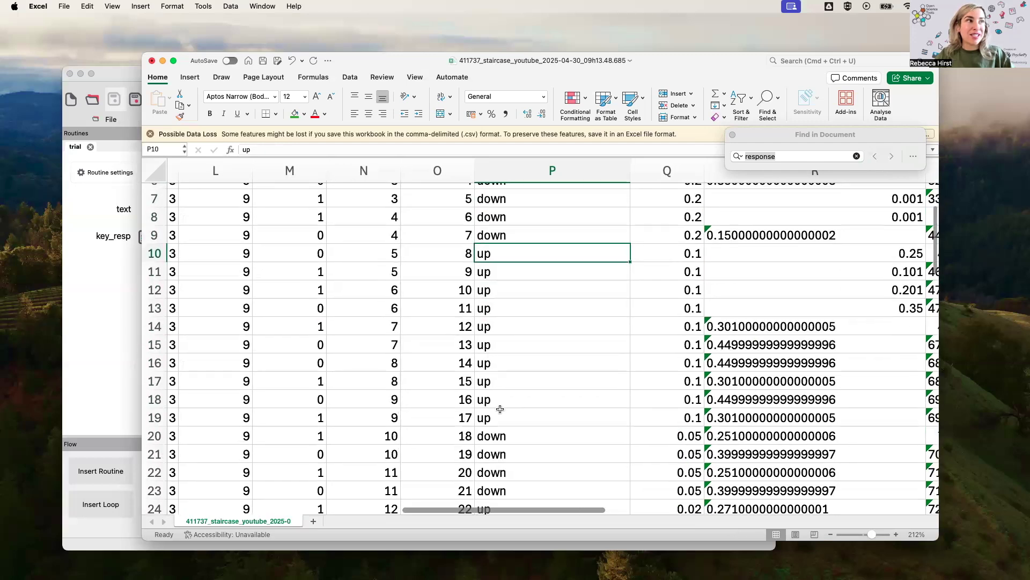
shift+click(502, 413)
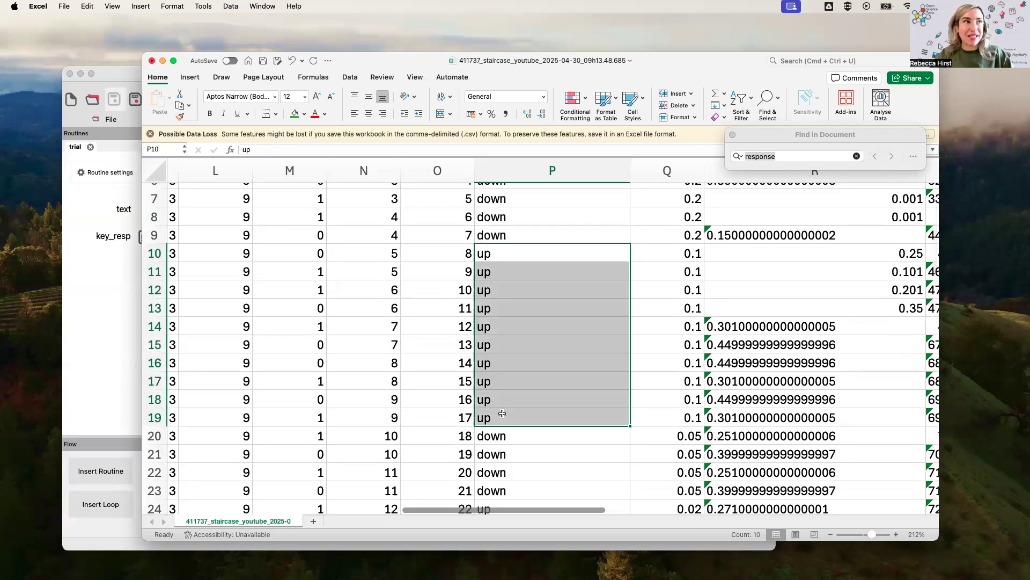
scroll(502, 413, down, 1)
click(502, 412)
shift+click(510, 458)
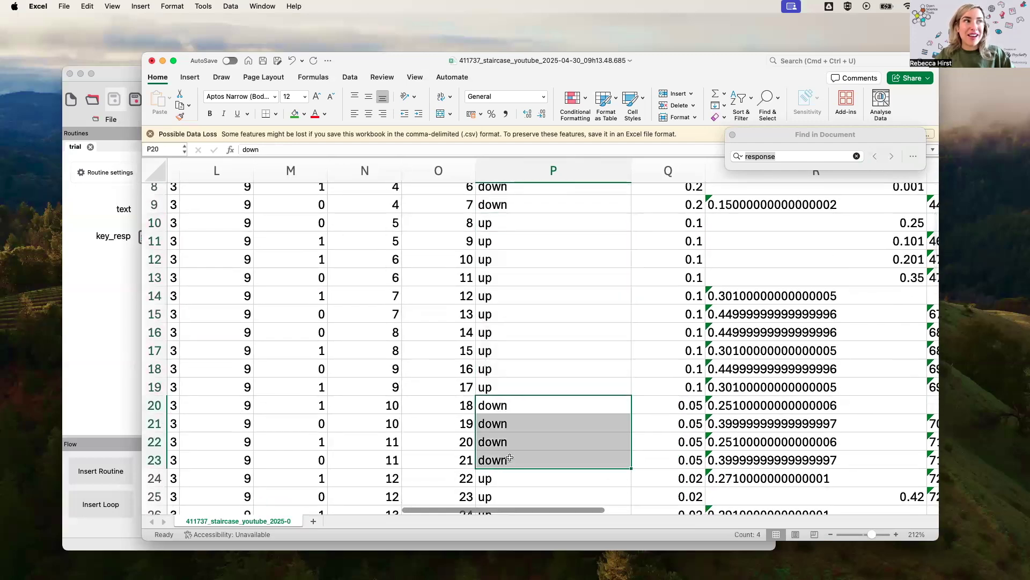
scroll(512, 432, down, 3)
click(516, 413)
scroll(517, 408, down, 4)
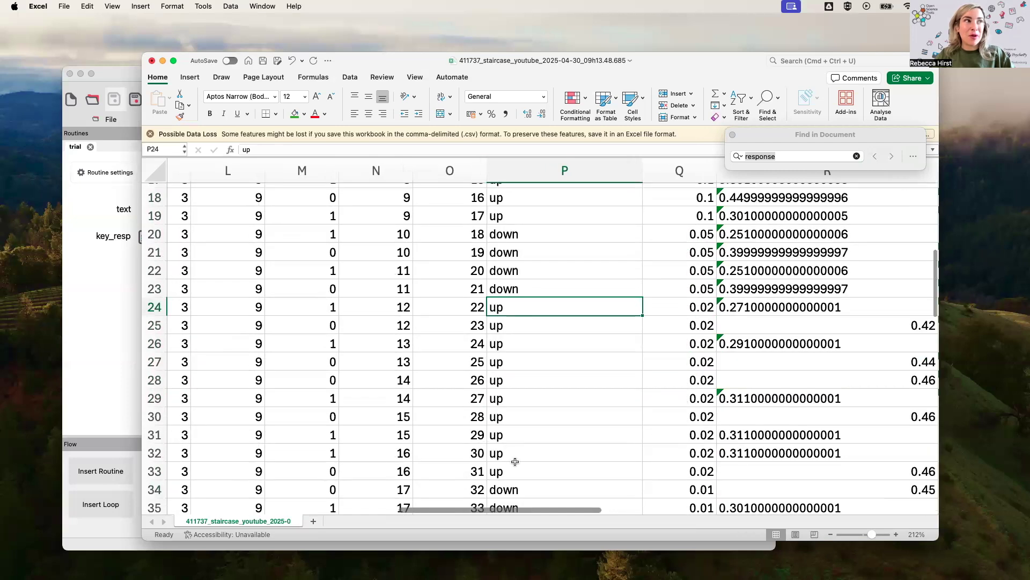
shift+click(515, 462)
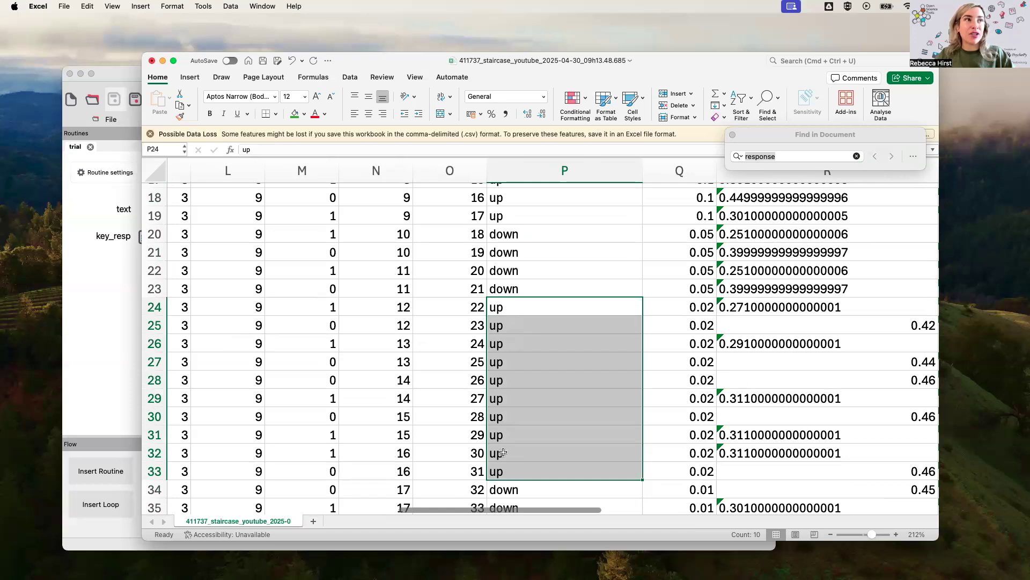
Switch back to PsychoPy Builder, add a Grating component to the trial routine and clear its stop duration.
key(super+h)
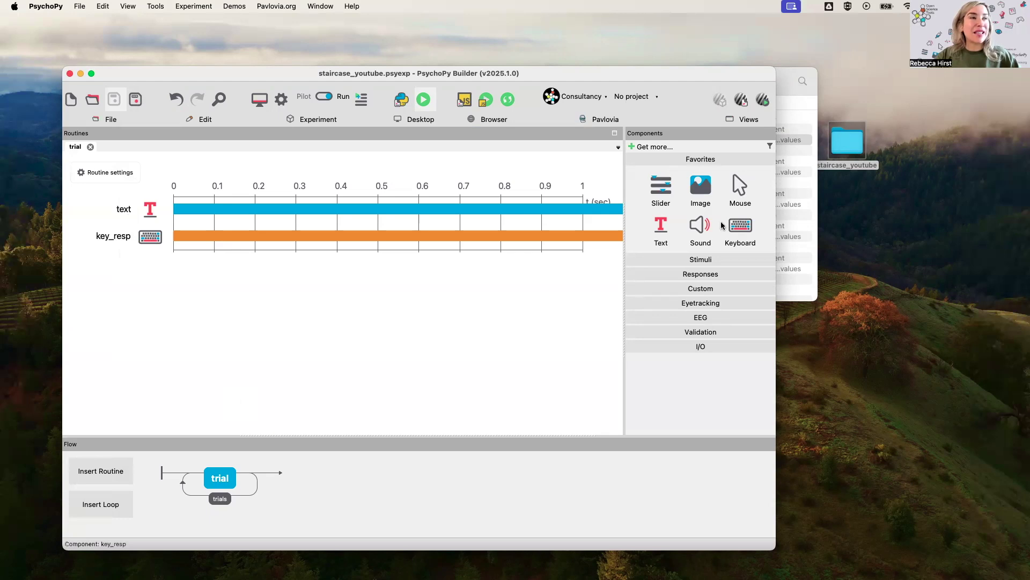
click(714, 261)
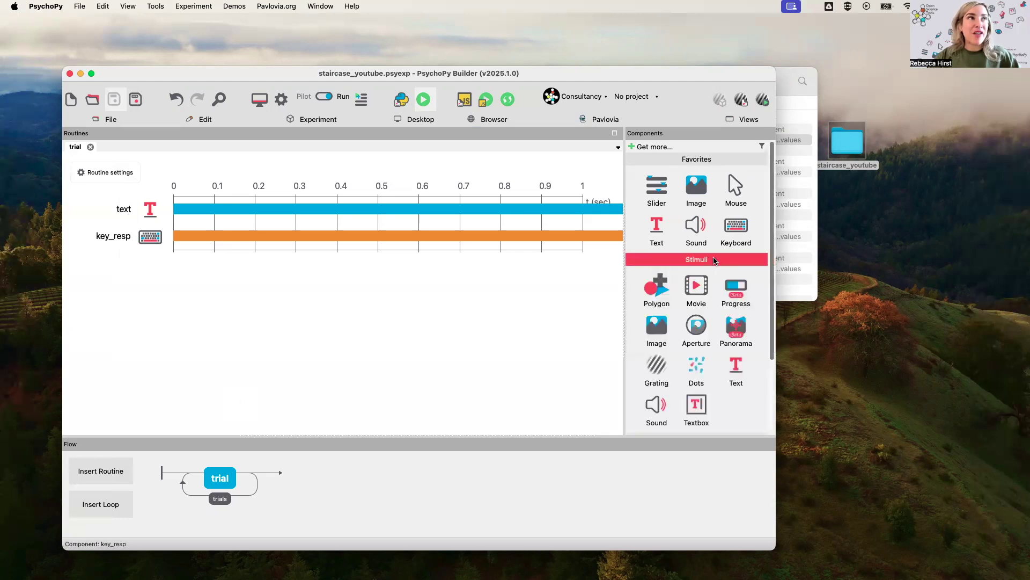
scroll(714, 261, down, 4)
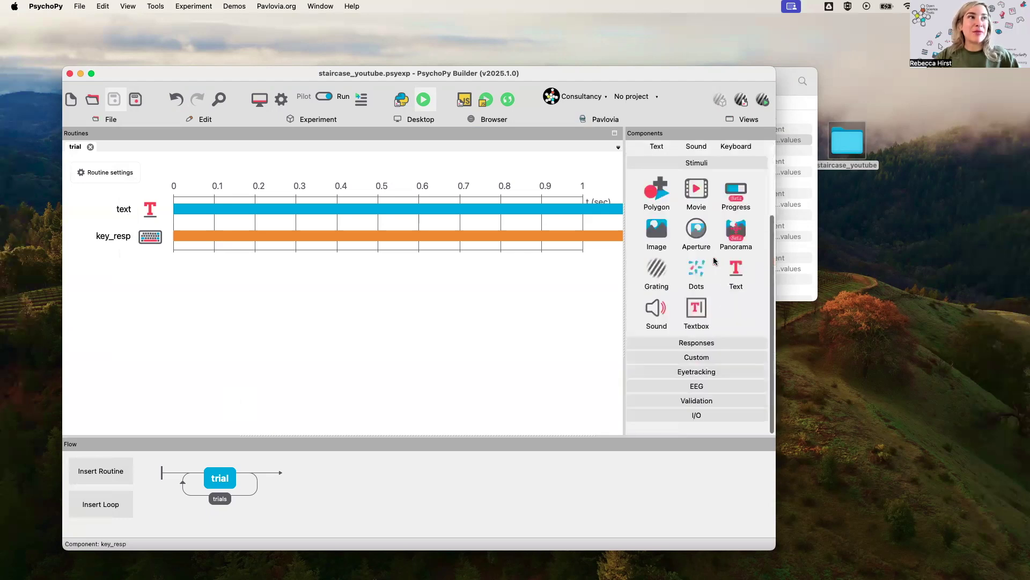
click(656, 268)
drag(374, 357, 557, 200)
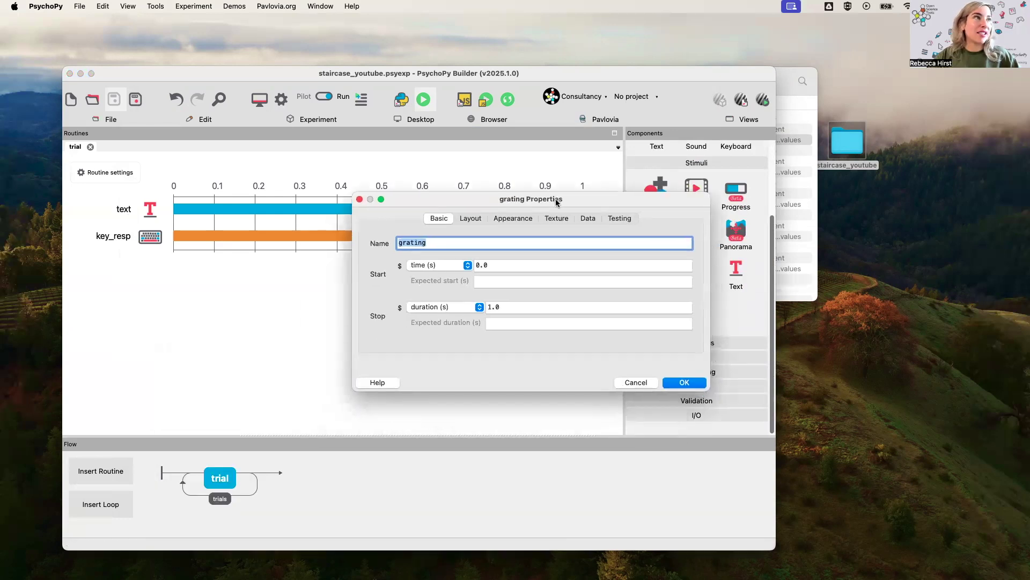
click(515, 307)
key(BackSpace)
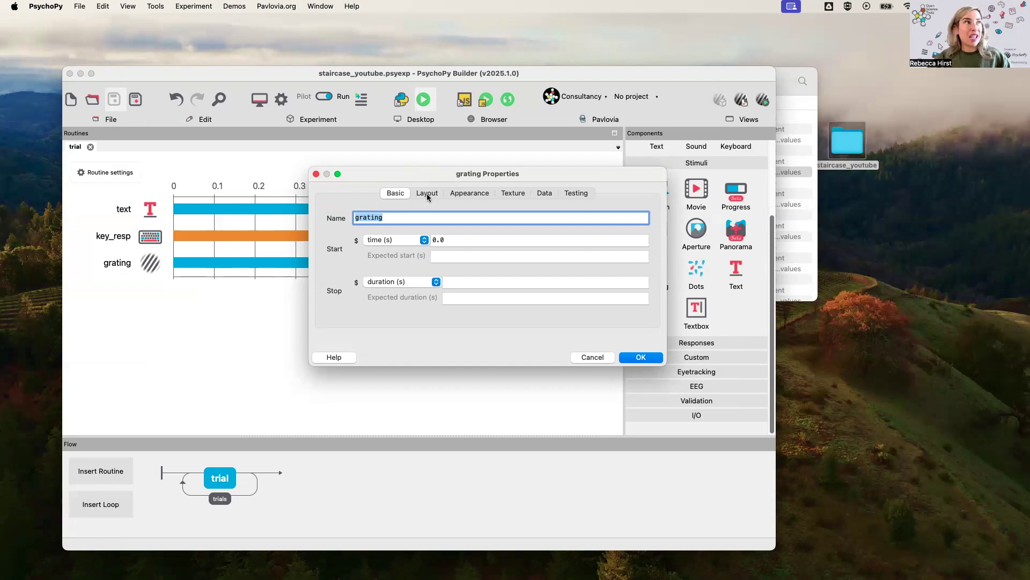
Set the grating's contrast to the variable level, updated with set every repeat, and confirm its properties.
click(427, 194)
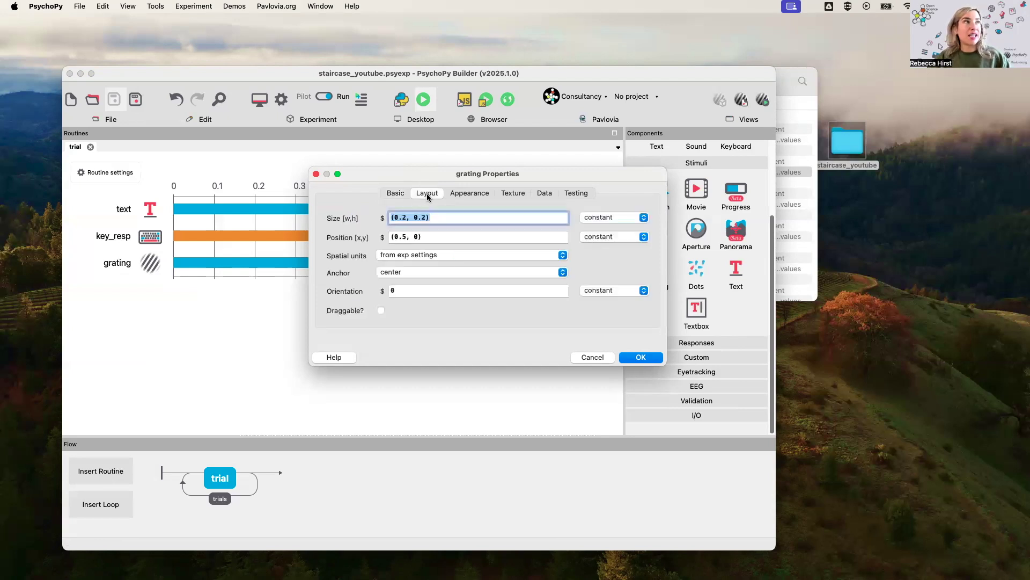
click(457, 192)
click(435, 275)
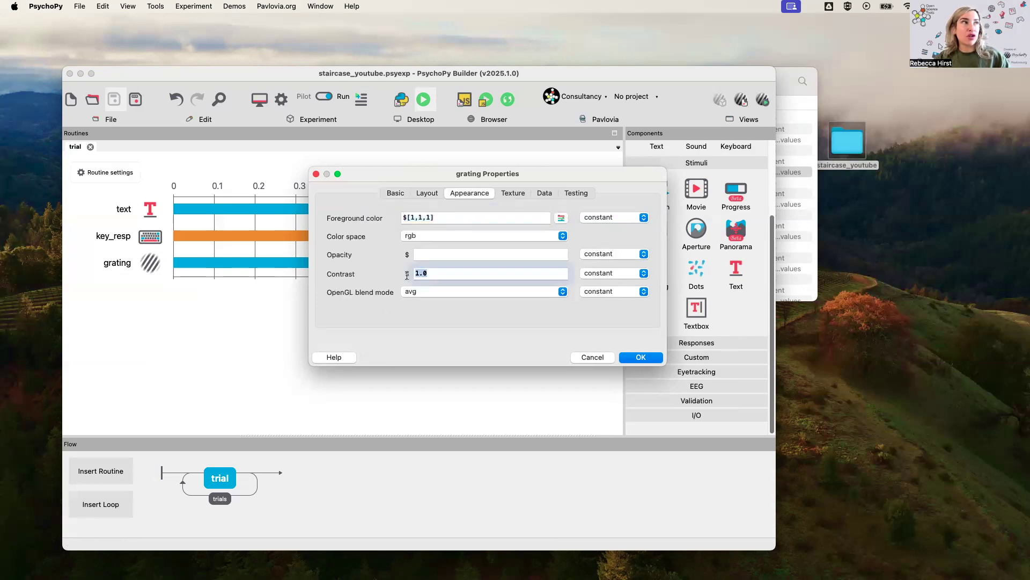
text(level)
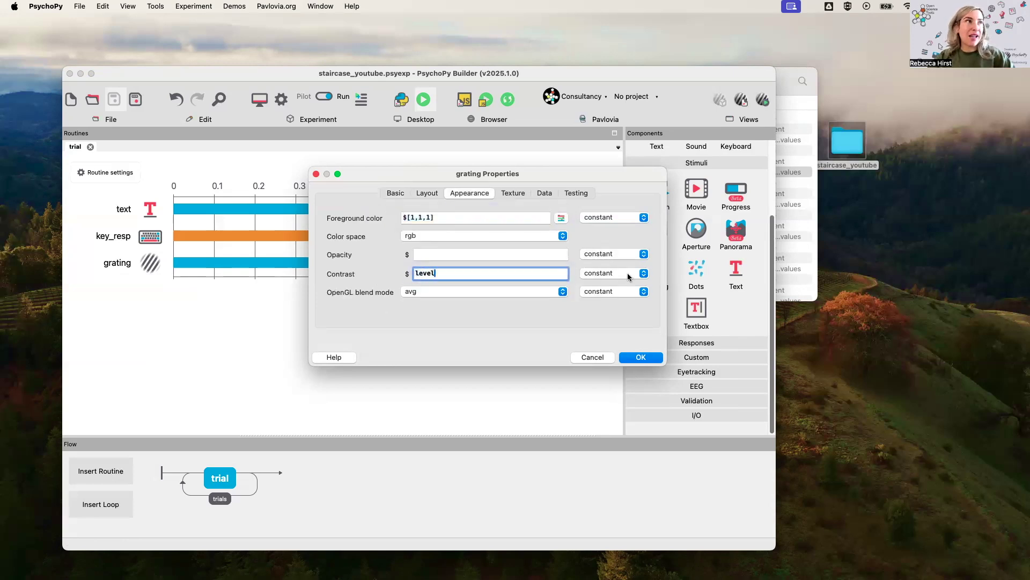
click(631, 274)
click(630, 286)
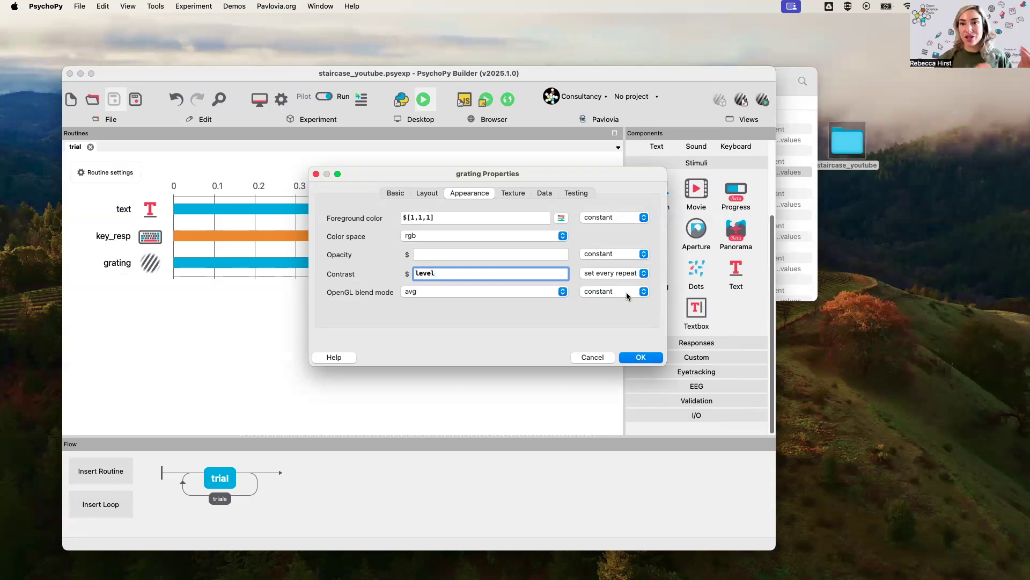
key(Return)
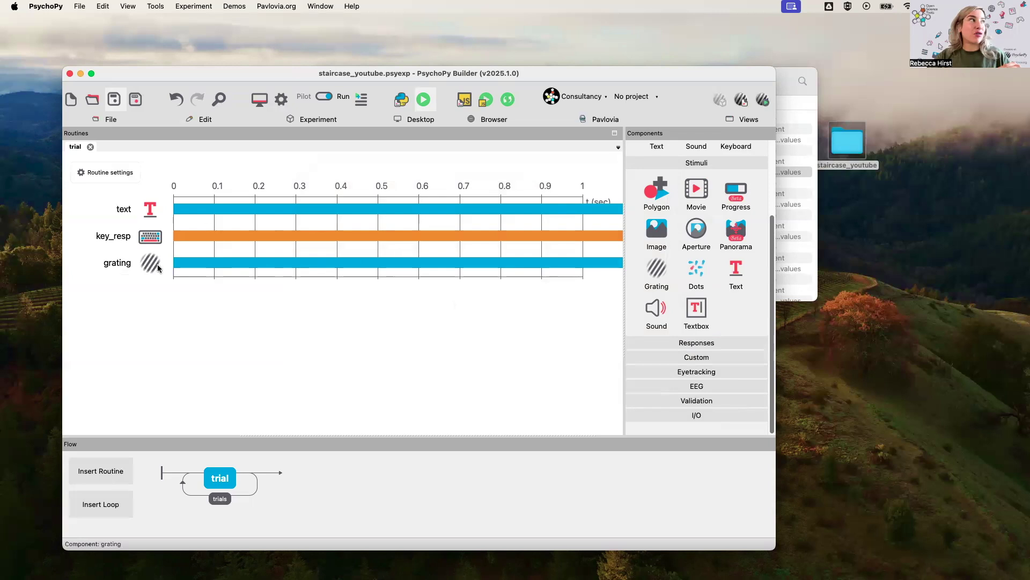
Add a Code component to the trial routine and define directions = [45, -45] in its Begin Routine code.
click(736, 364)
scroll(737, 364, down, 2)
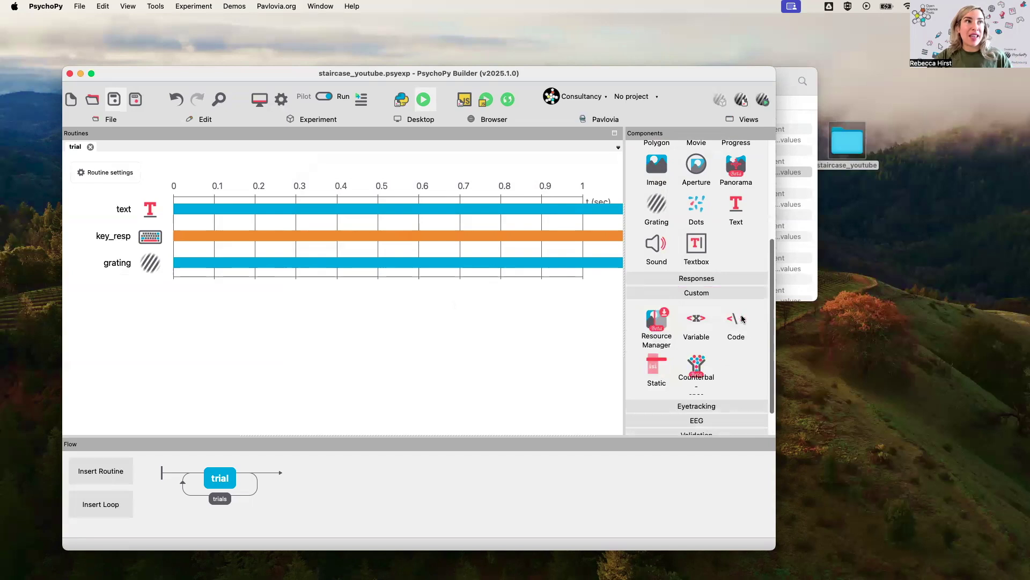
click(741, 319)
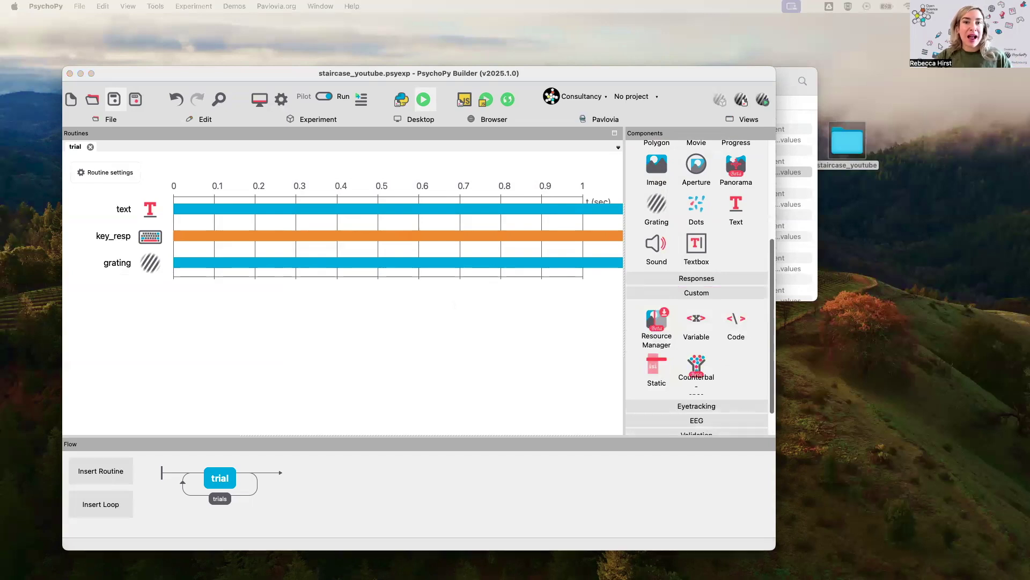
click(404, 164)
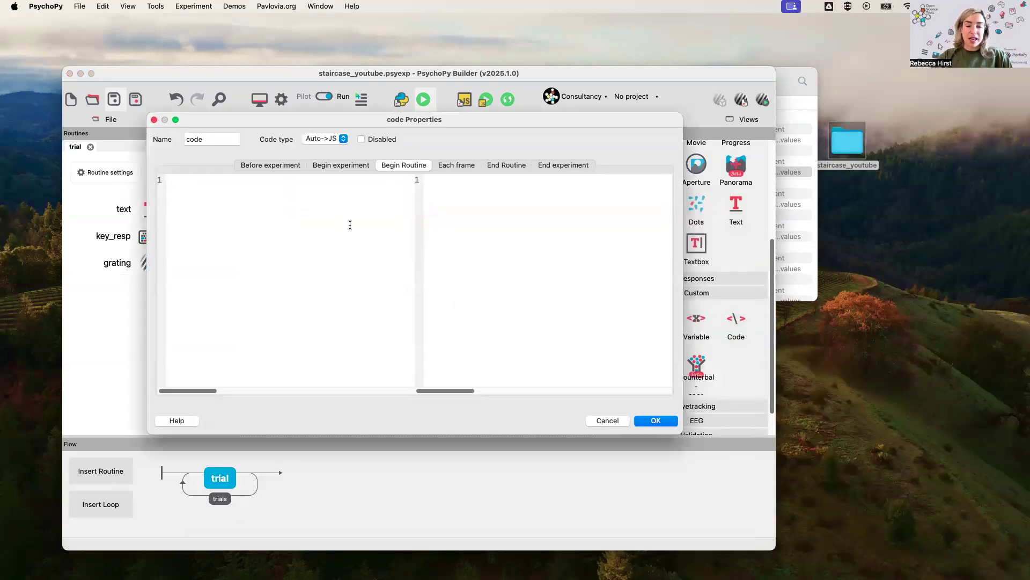
text(di)
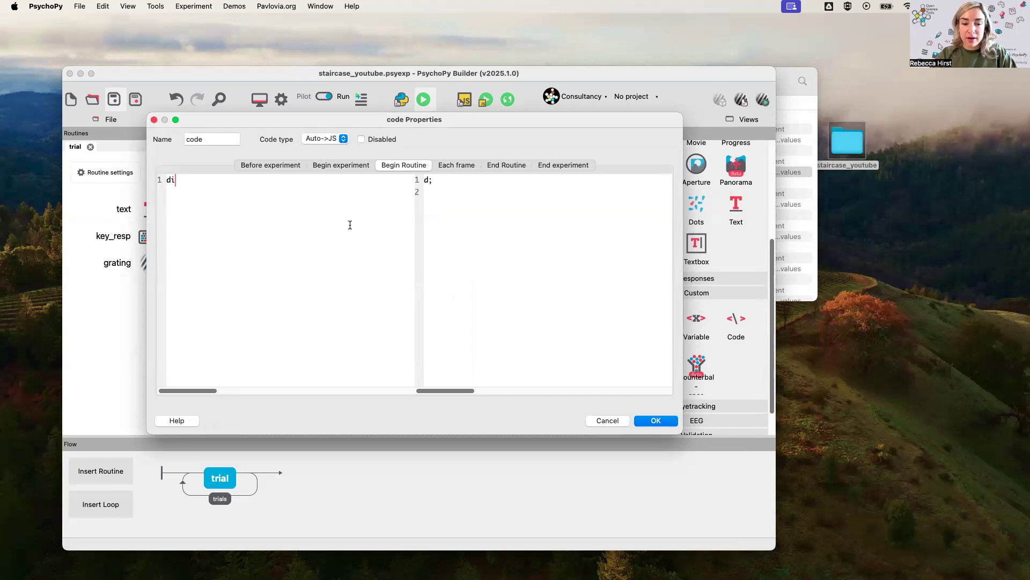
text(rections = [45, -45)
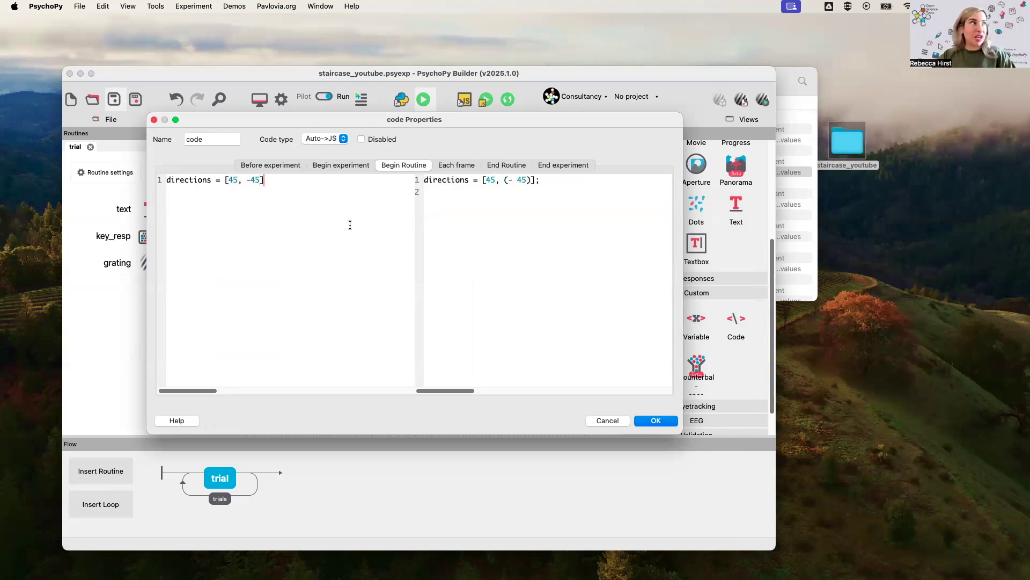
Add the line shuffle(directions) below the directions list in the Begin Routine code.
key(Return)
text(shuffle()
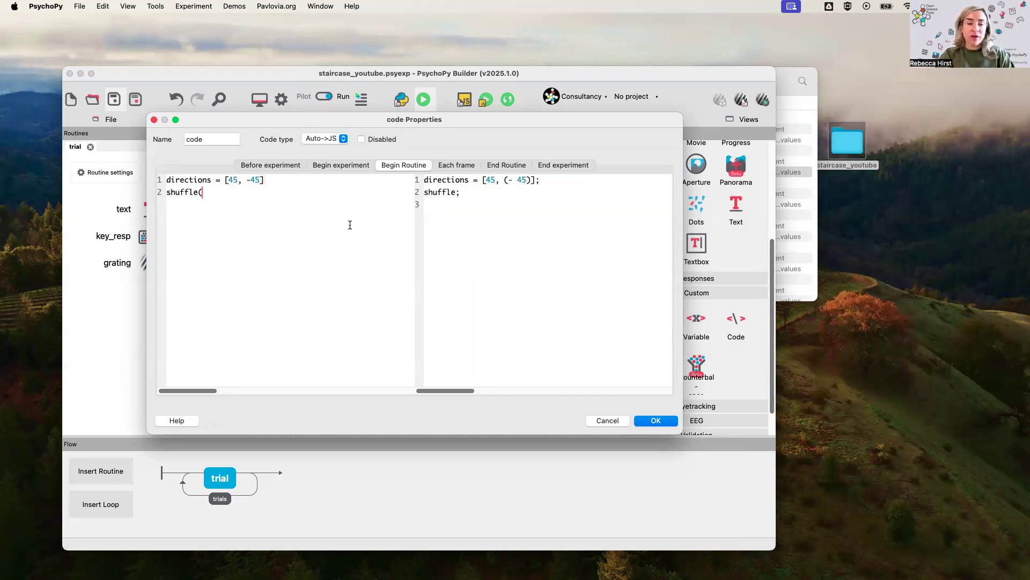
drag(209, 174, 144, 179)
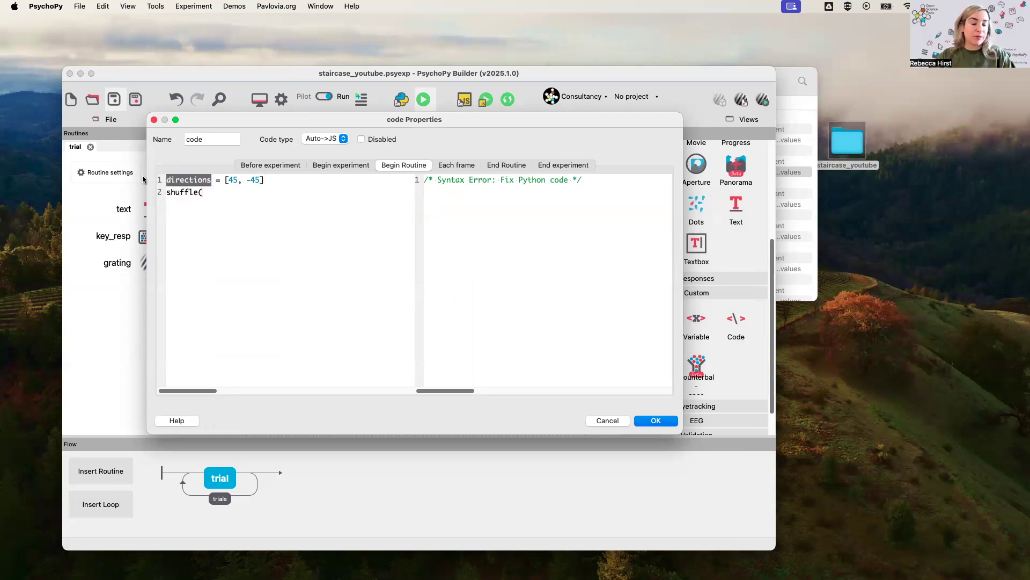
key(super+c)
click(223, 192)
key(super+v)
text())
Leave a blank line and assign the first shuffled item with this_direction = directions[0].
key(Return)
key(Return)
text(this_d)
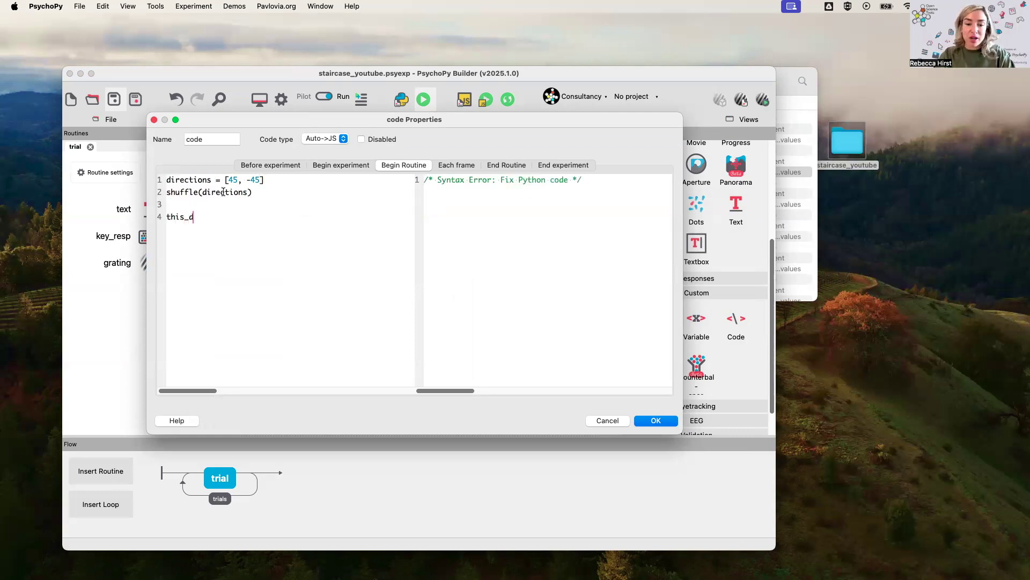
text(irection = directions[0])
key(Return)
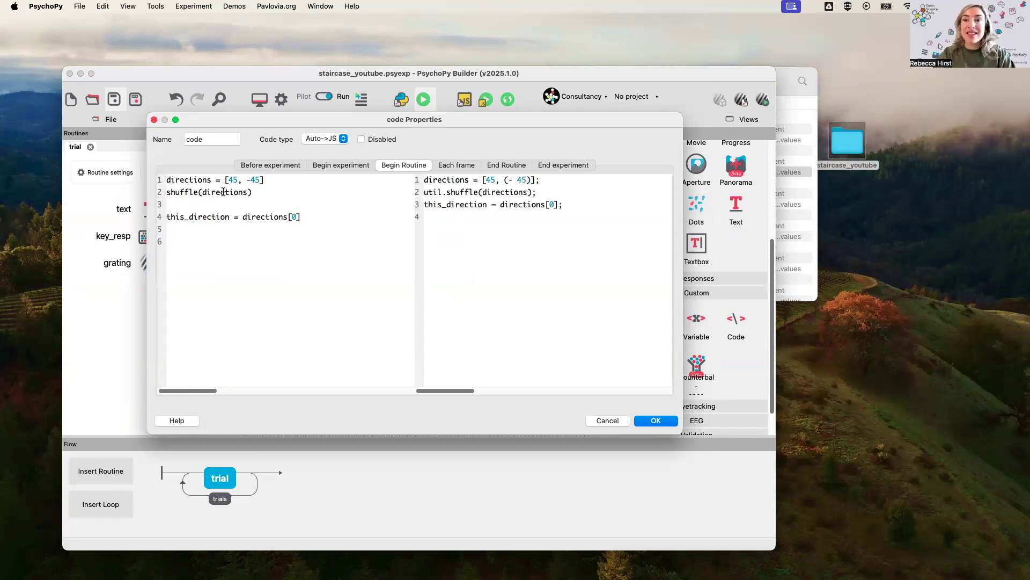
Save the chosen direction to the output data with thisExp.addData('this_direction', this_direction).
text(this)
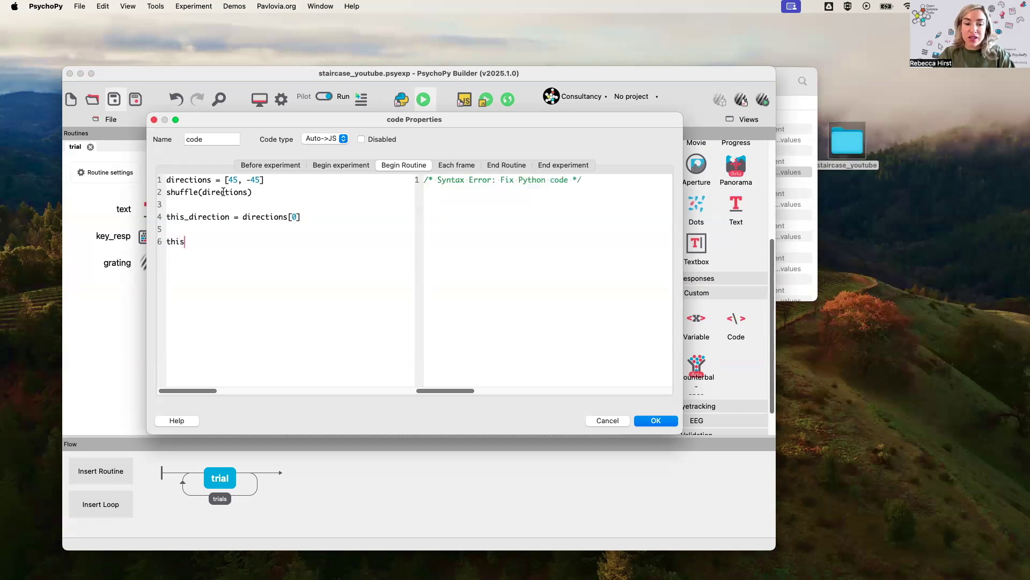
text(Exp.addData('this_direction', this_direction))
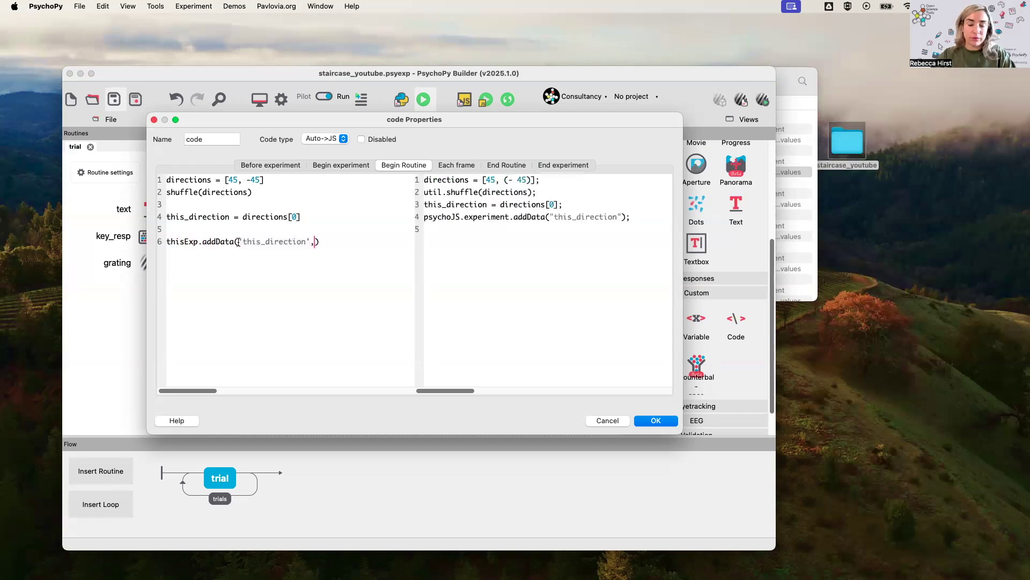
key(Return)
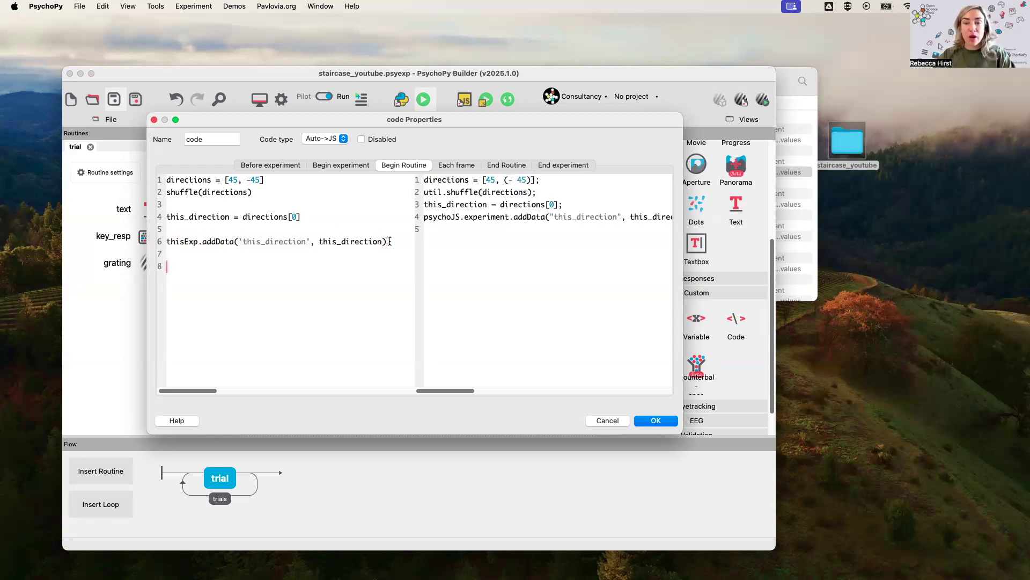
Write an if/else block that sets corrAns to 'left' when this_direction is below 0 and to 'right' otherwise.
text(if)
key(super+v)
key(super+v)
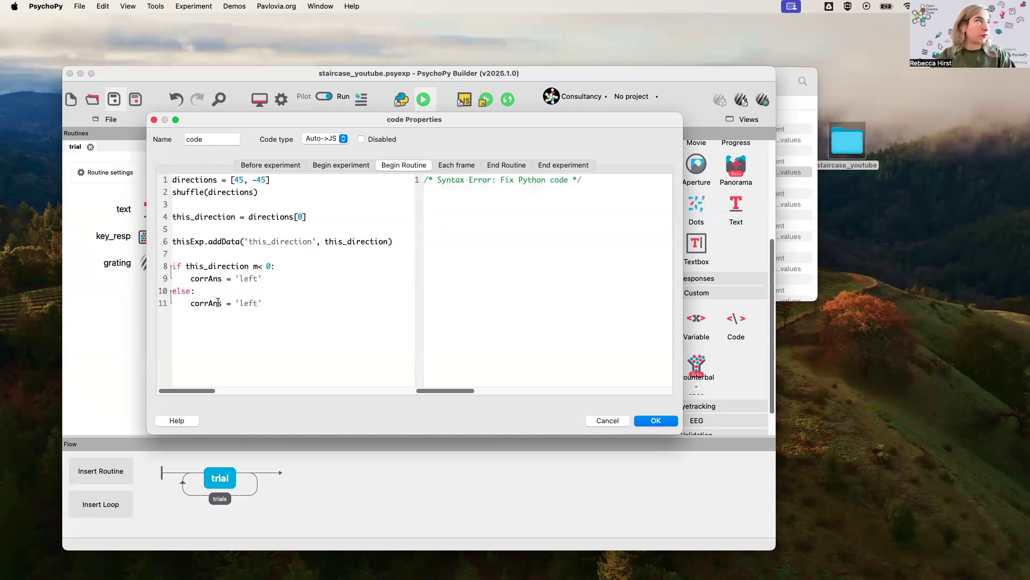
key(Left)
key(BackSpace)
key(BackSpace)
key(BackSpace)
key(BackSpace)
text(right)
key(Right)
key(Return)
key(Return)
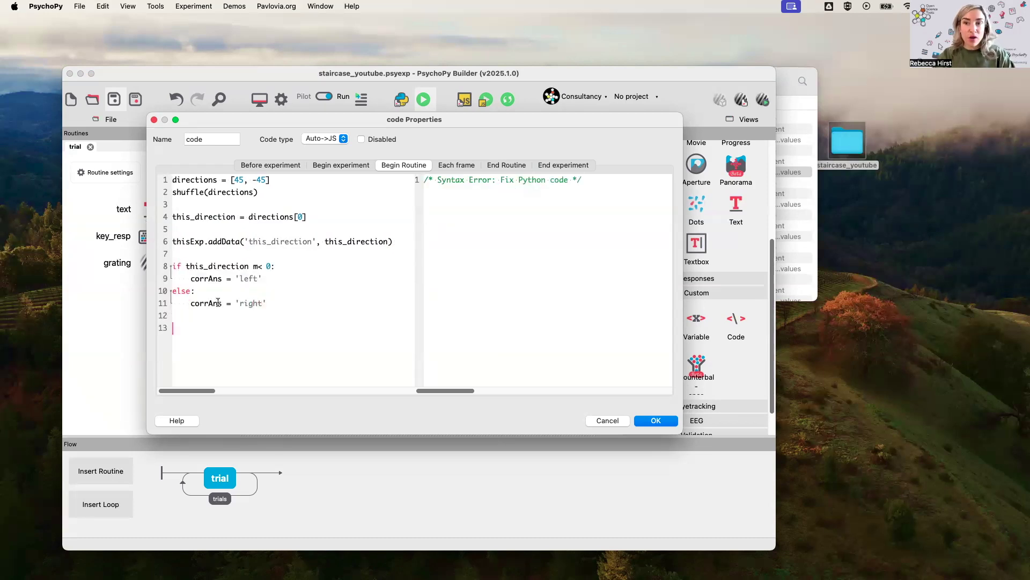
Reuse the addData line at the end of the code as thisExp.addData('corrAns', corrAns).
drag(401, 241, 148, 241)
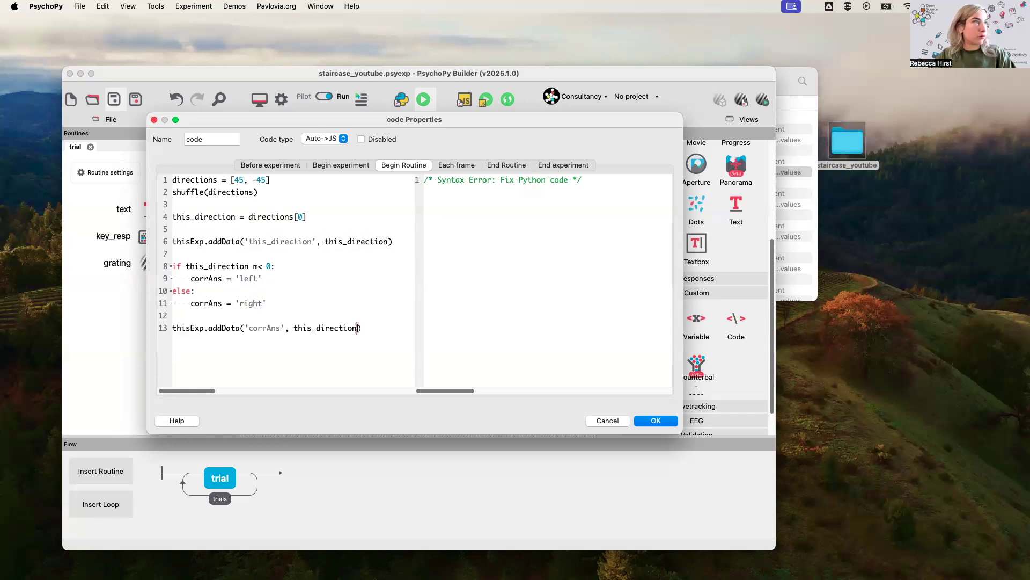
drag(358, 328, 294, 326)
text(corrAns)
Remove the stray m so the condition reads if this_direction < 0:, and confirm the code component.
click(258, 266)
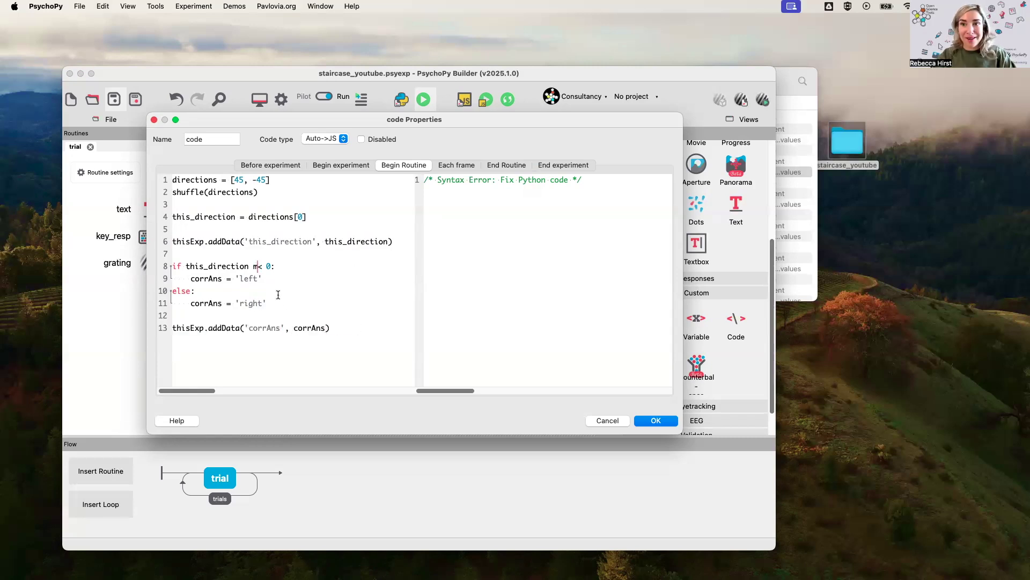
key(BackSpace)
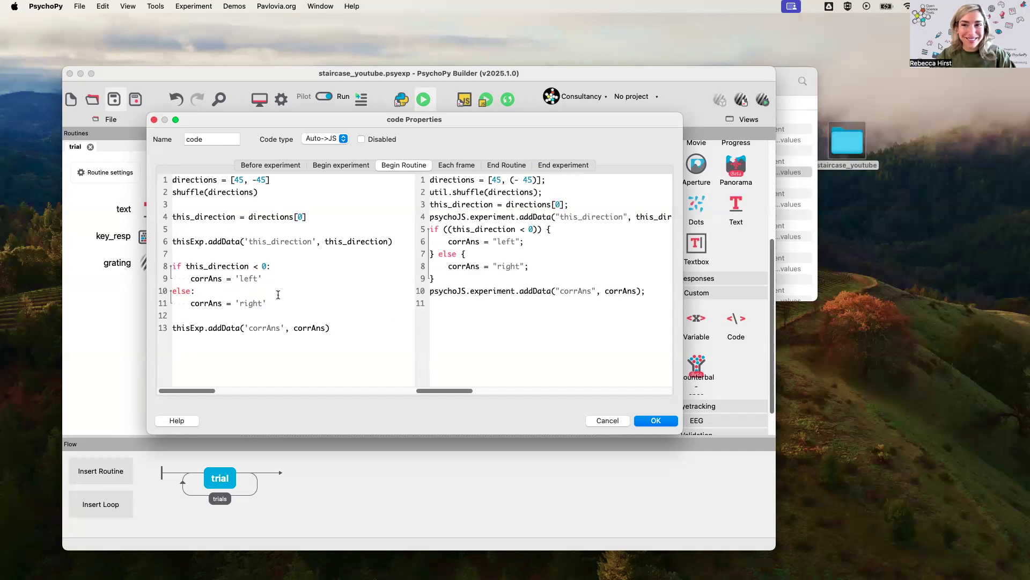
drag(326, 328, 293, 329)
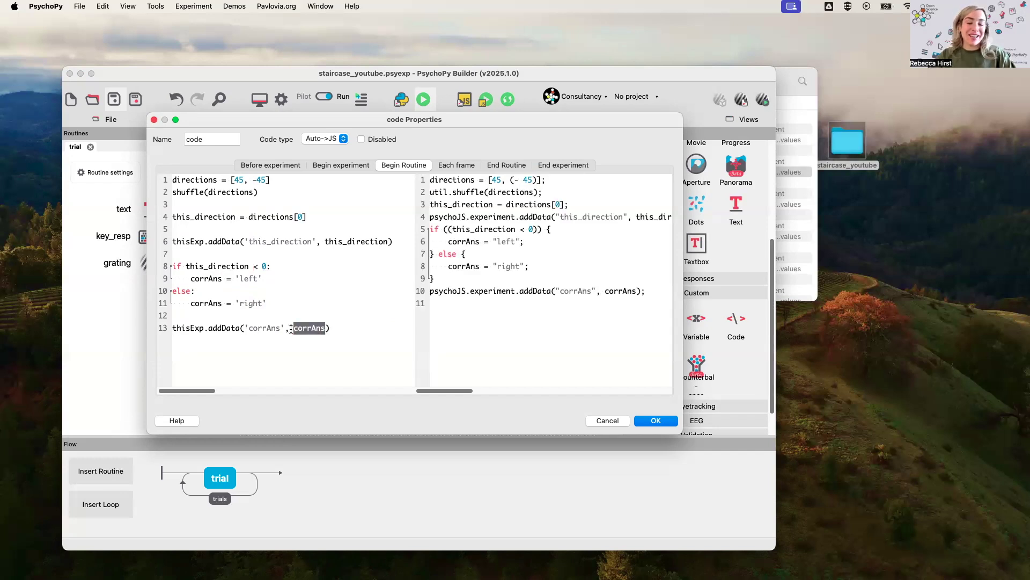
click(655, 420)
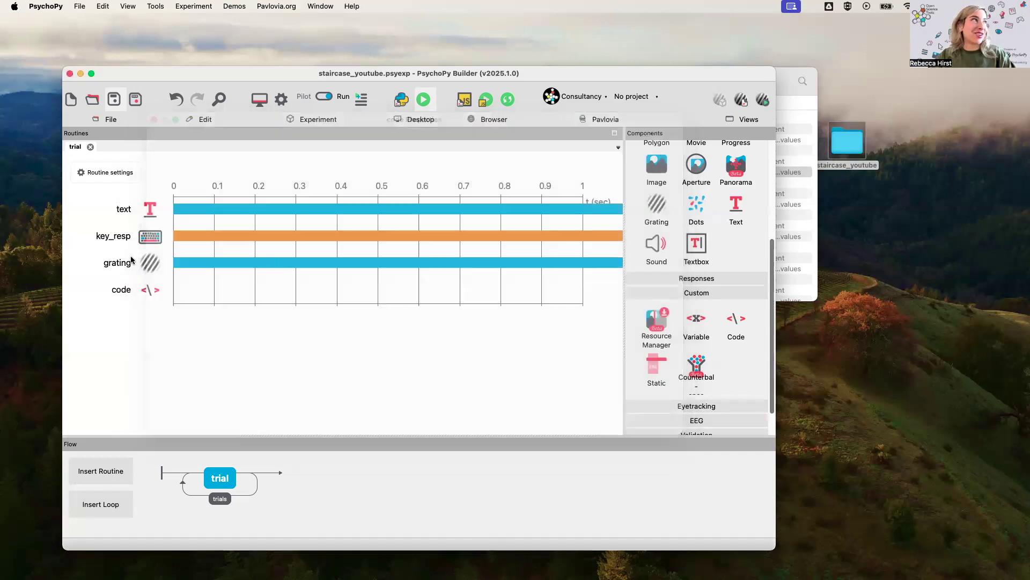
Set the key_resp component's correct answer to $corrAns and confirm its properties.
double_click(150, 236)
click(364, 359)
click(321, 420)
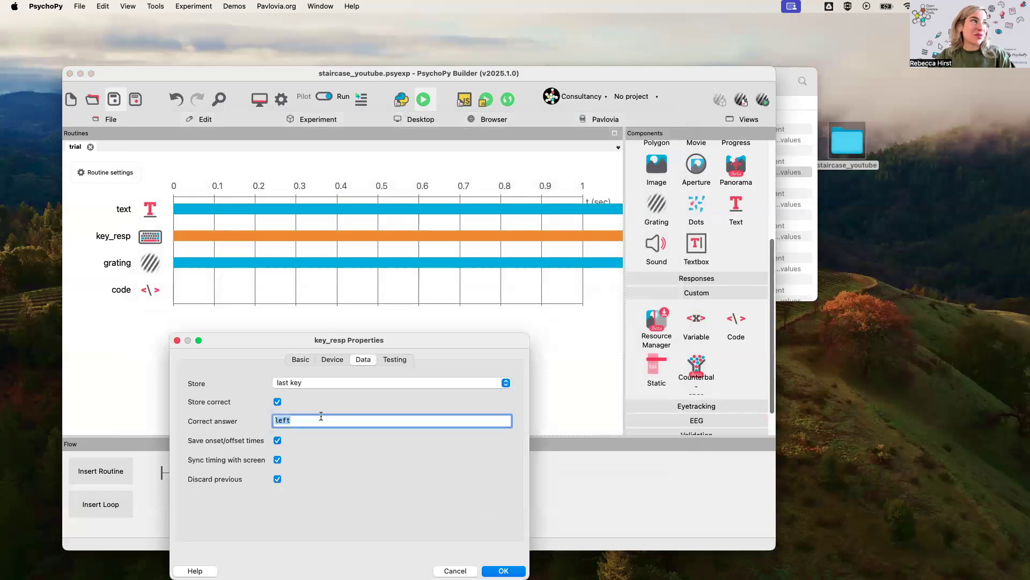
click(300, 420)
drag(316, 420, 234, 419)
text($corrAns)
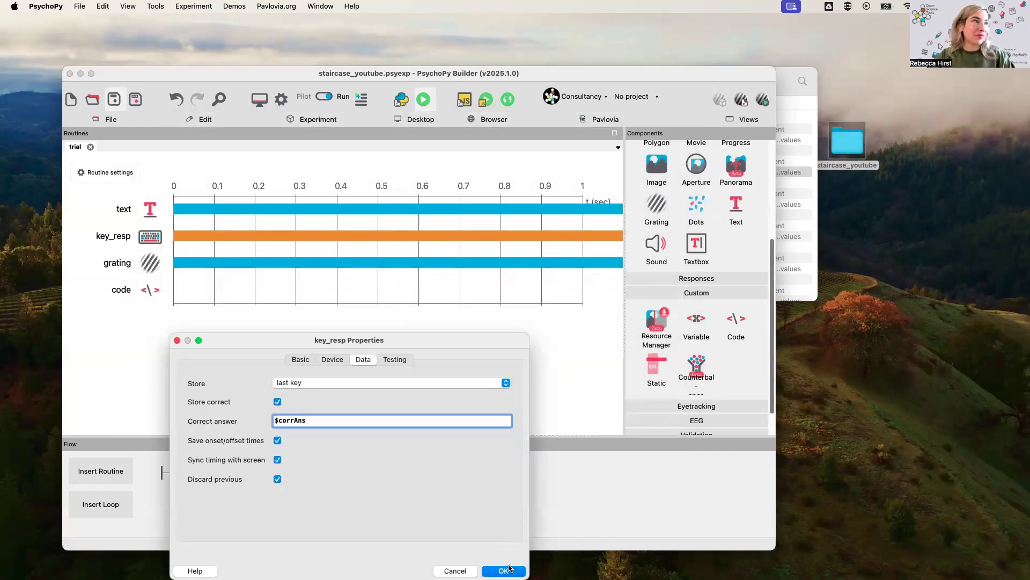
click(503, 571)
Move the code component to the top of the trial routine and save the experiment.
right_click(129, 294)
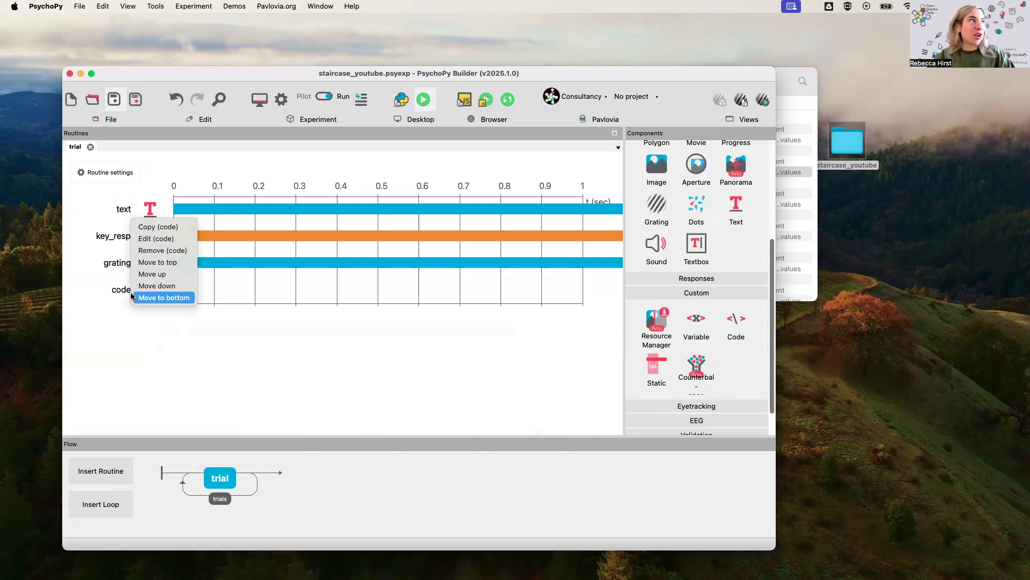
click(166, 265)
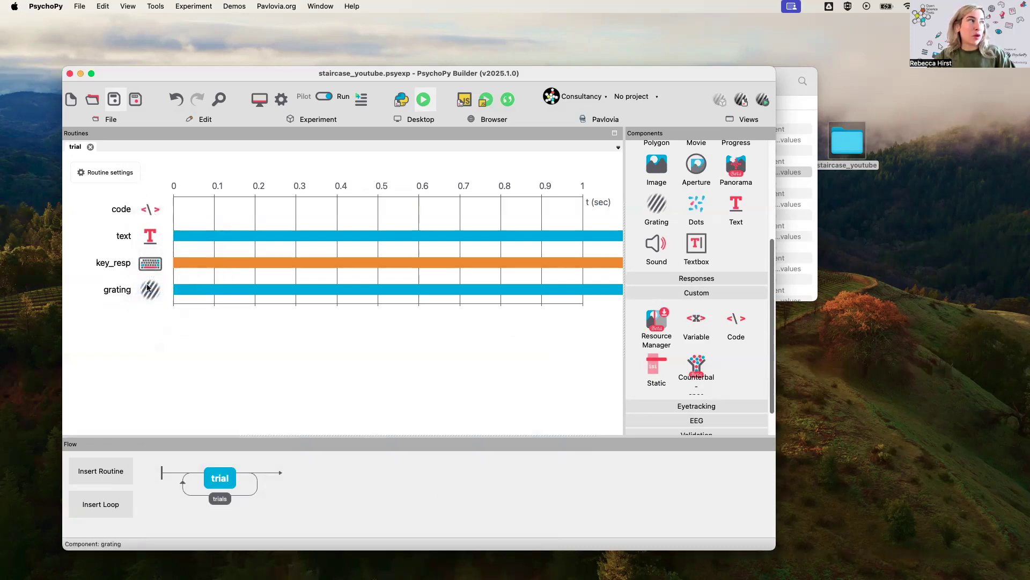
click(116, 100)
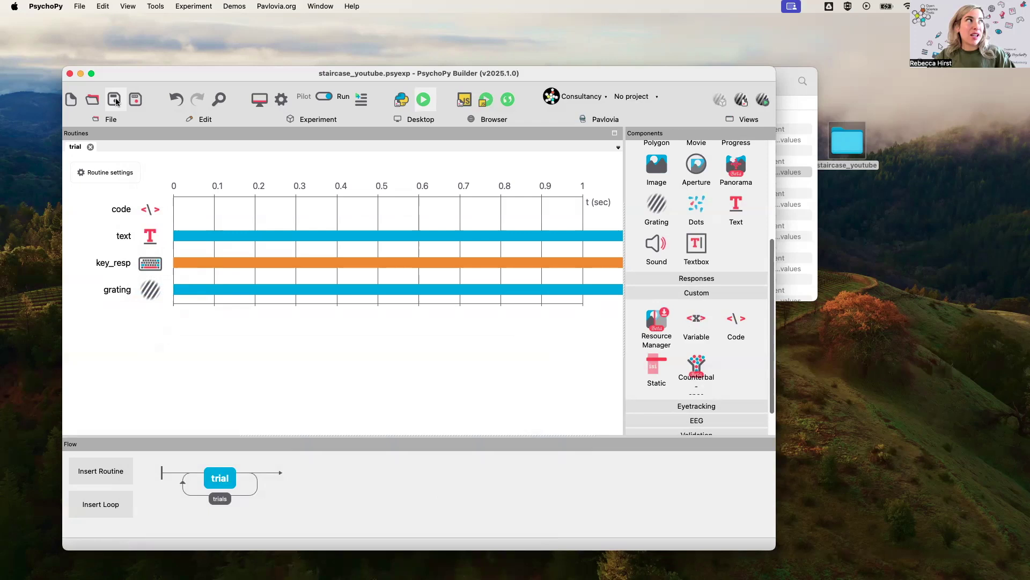
Copy the this_direction variable name from the code component into the grating's orientation, set every repeat, and confirm.
click(147, 210)
drag(418, 237, 326, 240)
key(cmd+c)
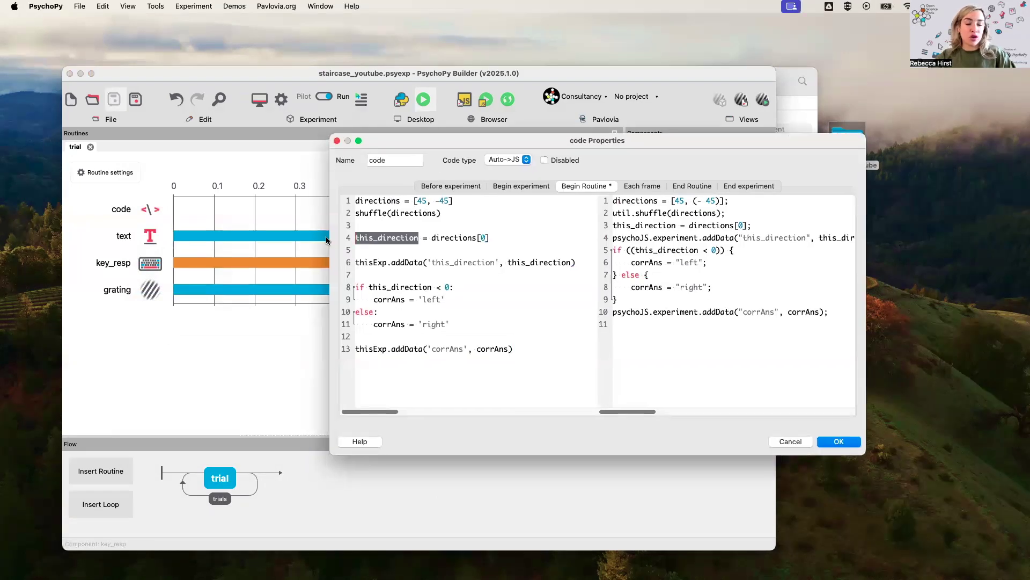
click(839, 442)
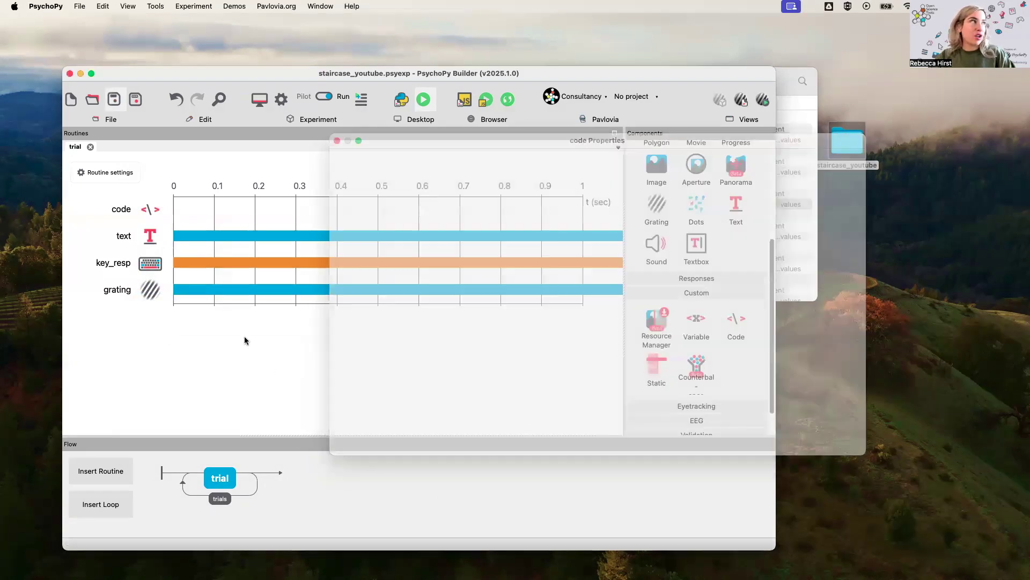
click(111, 284)
click(280, 379)
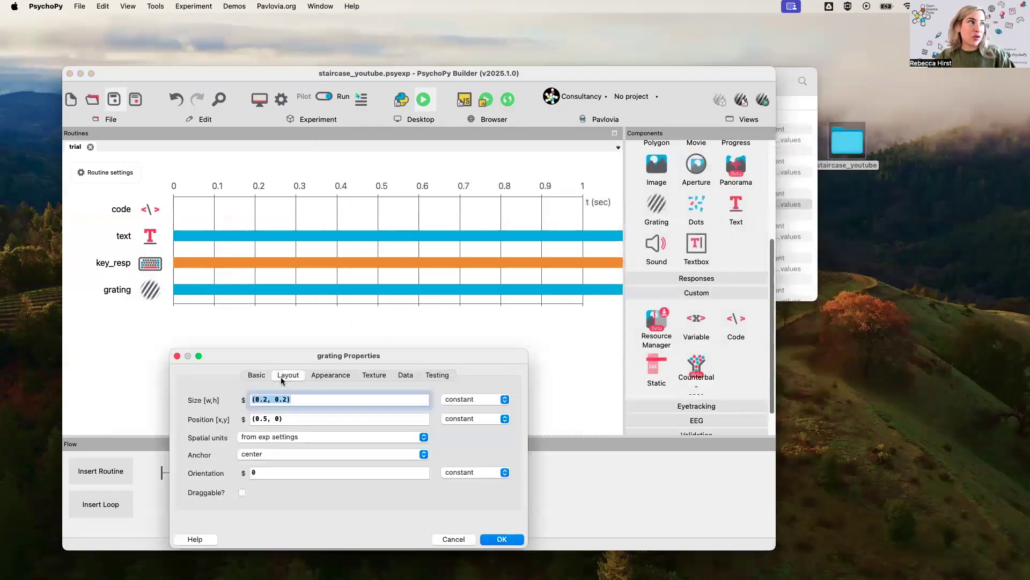
double_click(275, 470)
key(cmd+v)
click(494, 473)
click(489, 484)
click(501, 539)
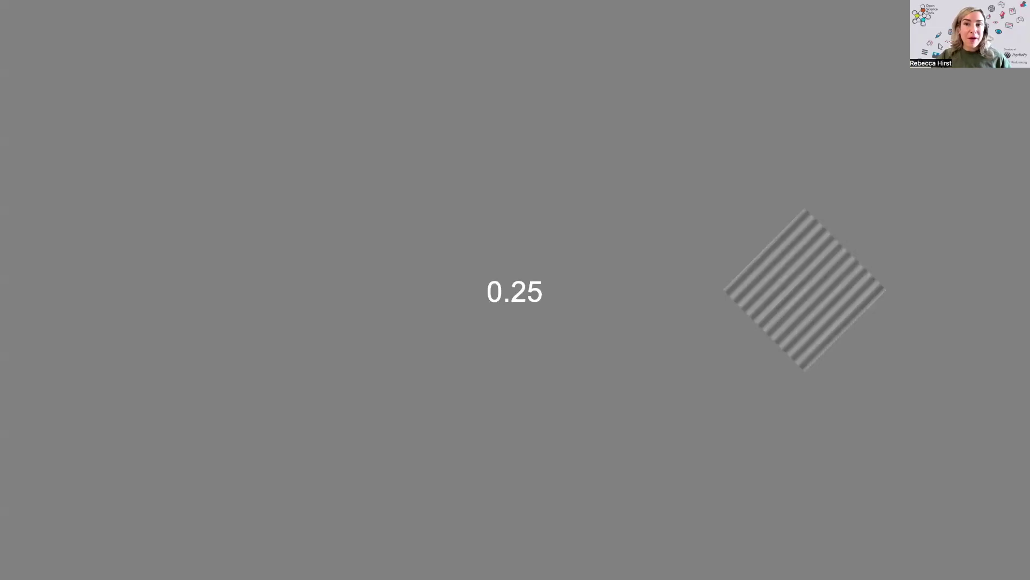